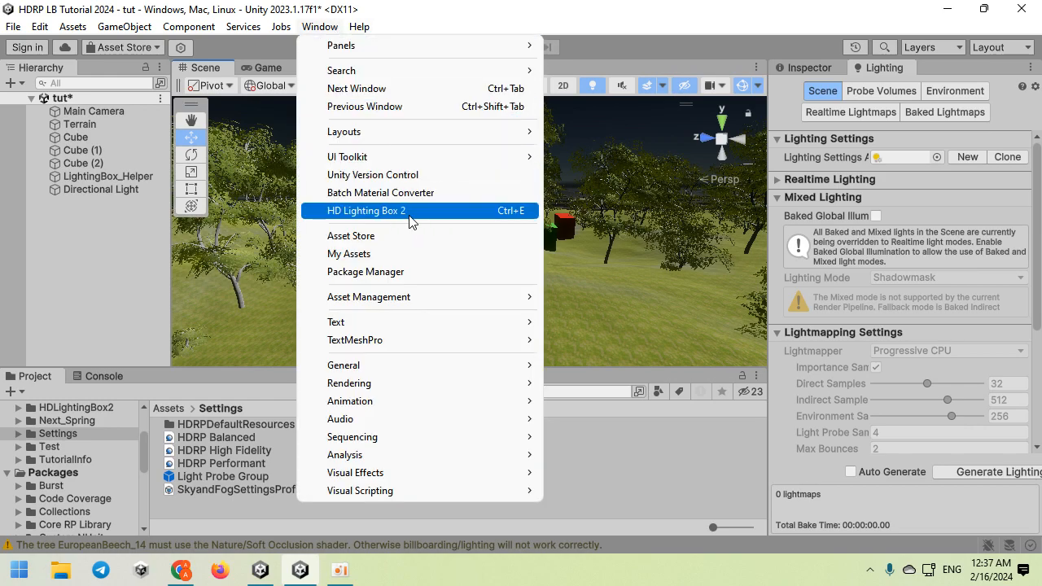
# Step: Open HD Lighting Box 2 and save a new lighting profile named Lighting_Profile_tut in the Test folder
pyautogui.click(411, 214)
pyautogui.moveTo(765, 183); pyautogui.dragTo(620, 162)
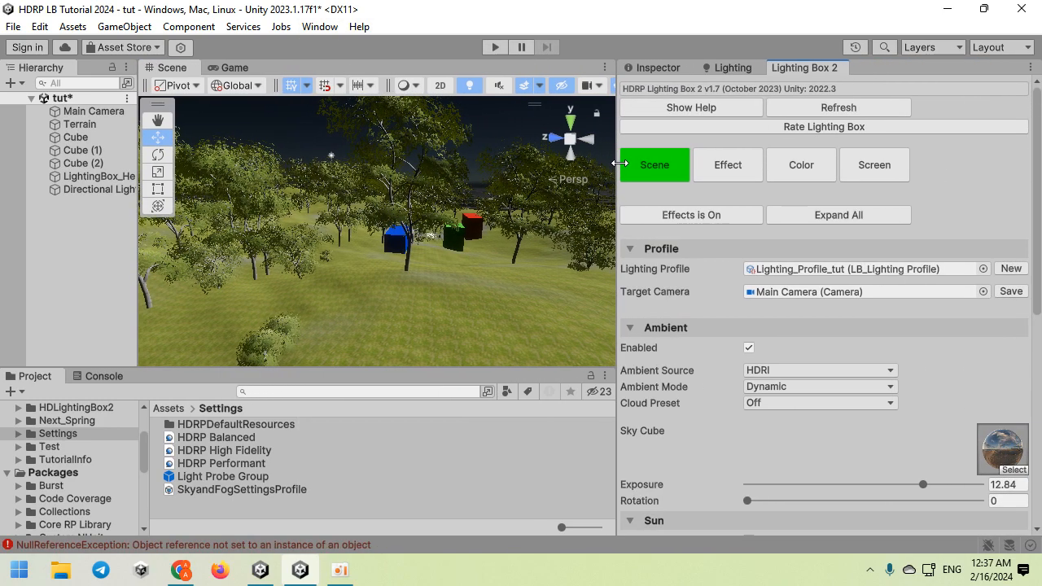
pyautogui.click(1011, 269)
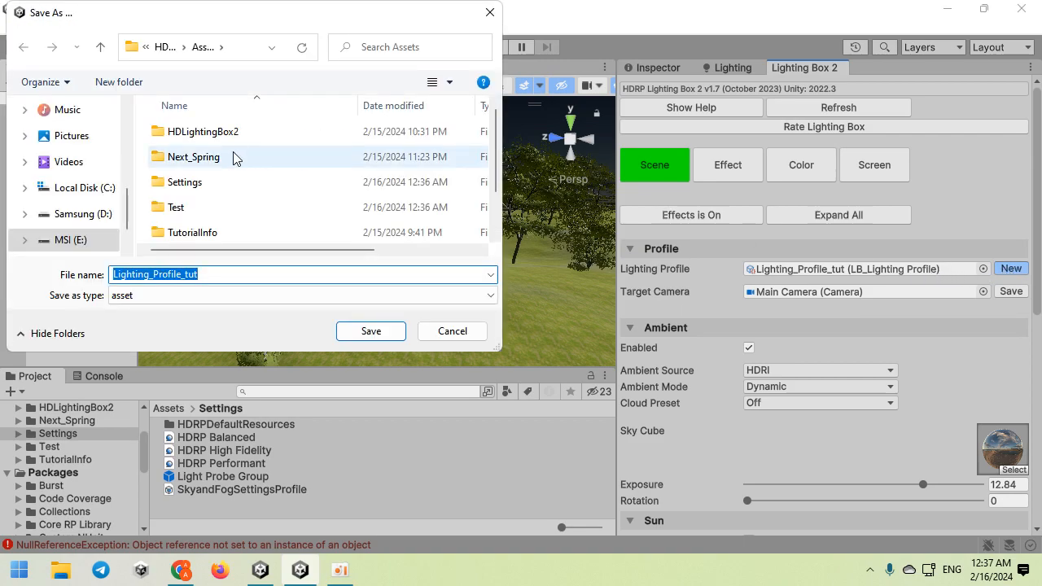
pyautogui.doubleClick(233, 207)
pyautogui.click(359, 324)
pyautogui.click(559, 285)
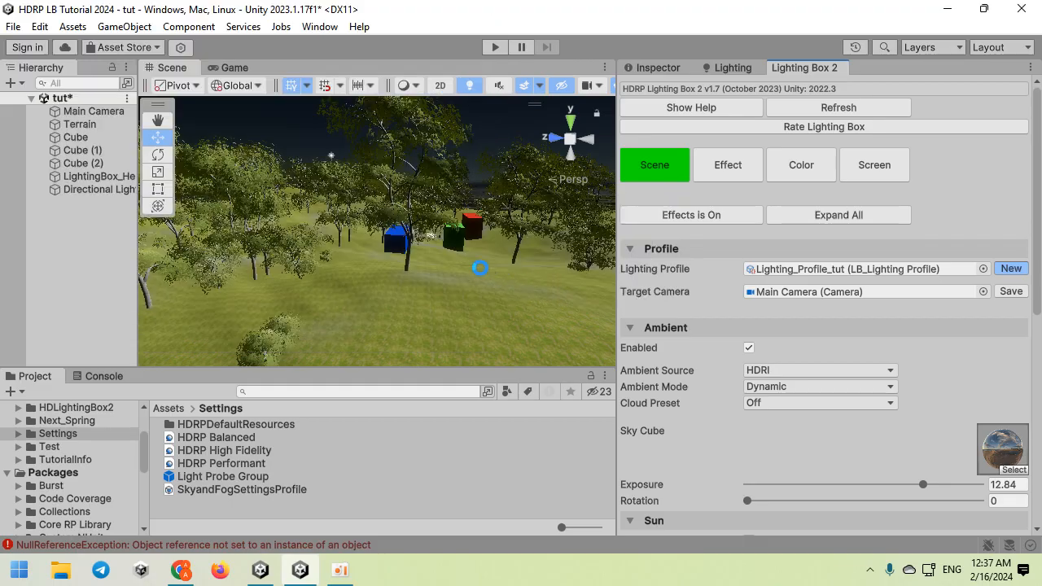
# Step: Replace the scene's Directional Light with the Sun Light prefab from HDLightingBox2/Prefabs/DayCycle
pyautogui.moveTo(325, 220); pyautogui.dragTo(341, 296, button='right')
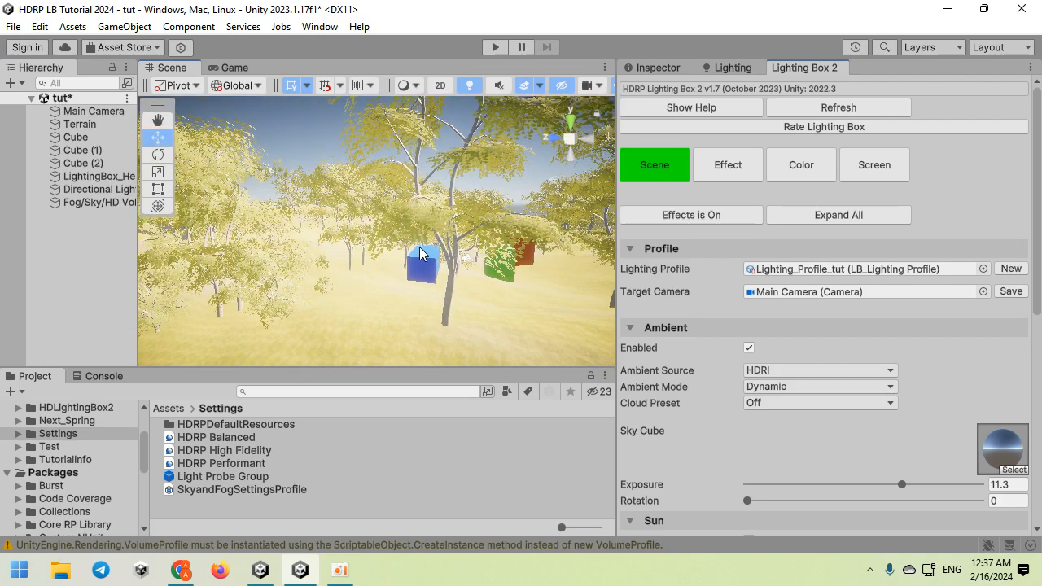
pyautogui.click(104, 190)
pyautogui.press('Delete')
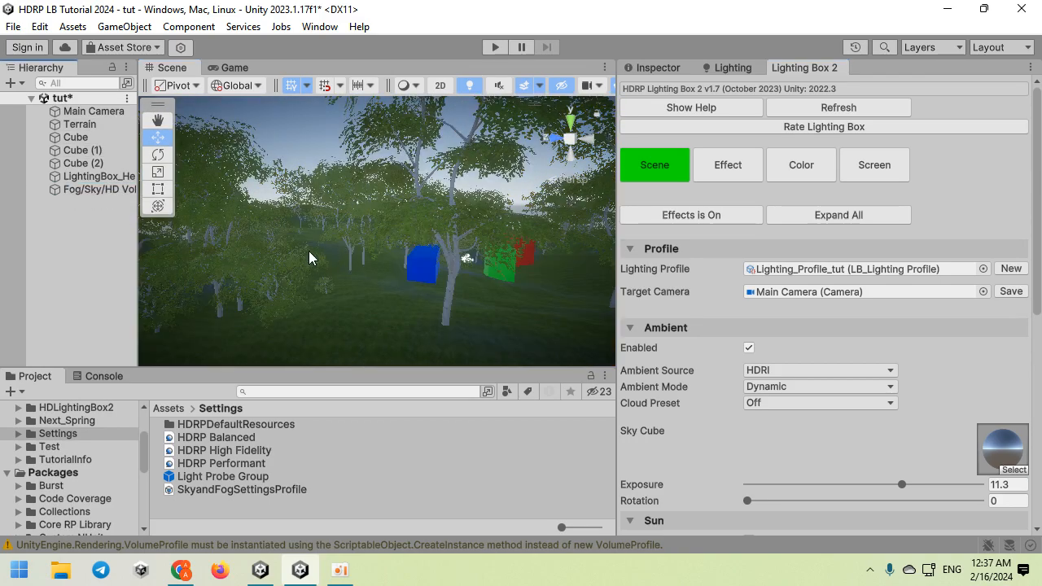
pyautogui.click(49, 408)
pyautogui.click(19, 409)
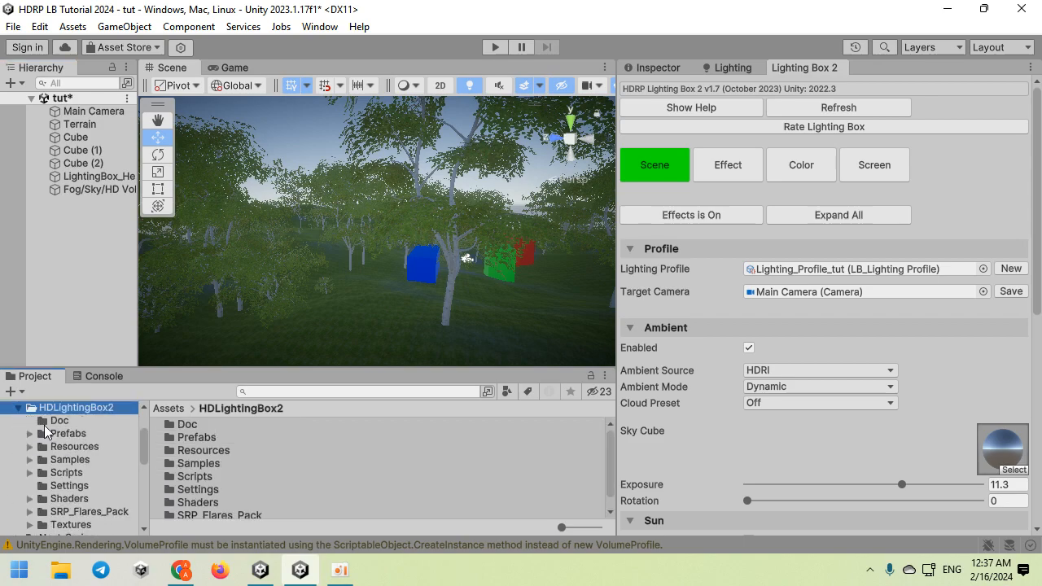
pyautogui.doubleClick(195, 437)
pyautogui.doubleClick(204, 425)
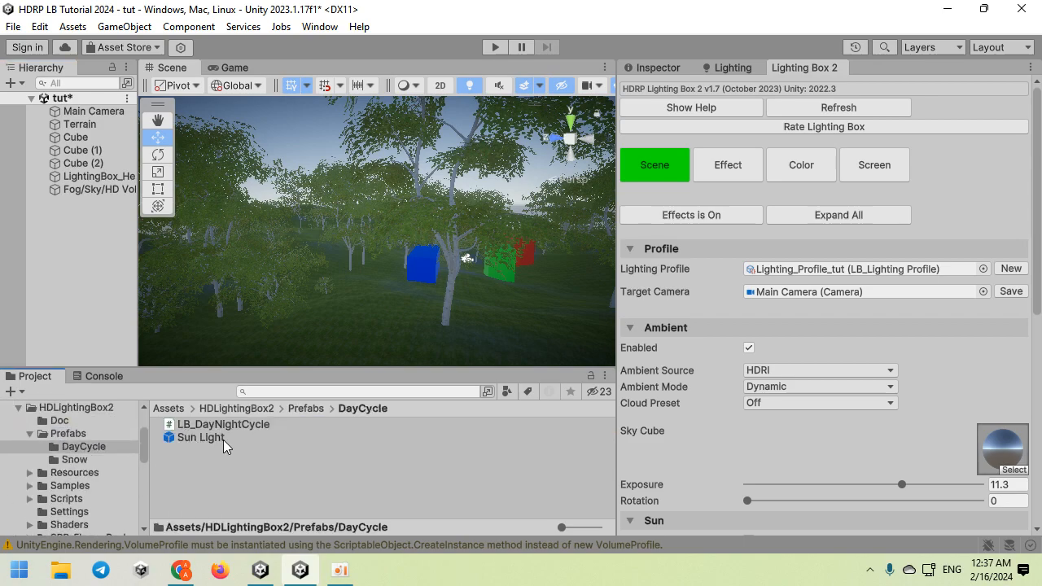
pyautogui.moveTo(224, 443); pyautogui.dragTo(326, 310)
pyautogui.scroll(-5, 393, 236)
pyautogui.moveTo(405, 315); pyautogui.dragTo(444, 289, button='right')
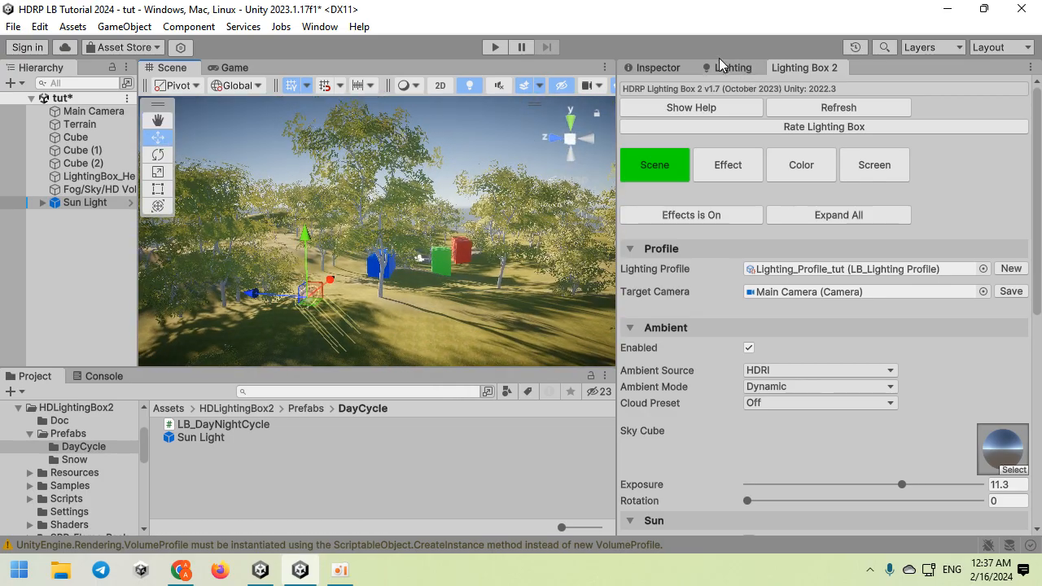
# Step: Try other Geo Rotation, Time Slider and Sun Intensity Multiplier values on the Sun Light's day-night cycle script, undoing each change
pyautogui.click(660, 69)
pyautogui.scroll(-3, 794, 336)
pyautogui.moveTo(894, 311); pyautogui.dragTo(852, 280)
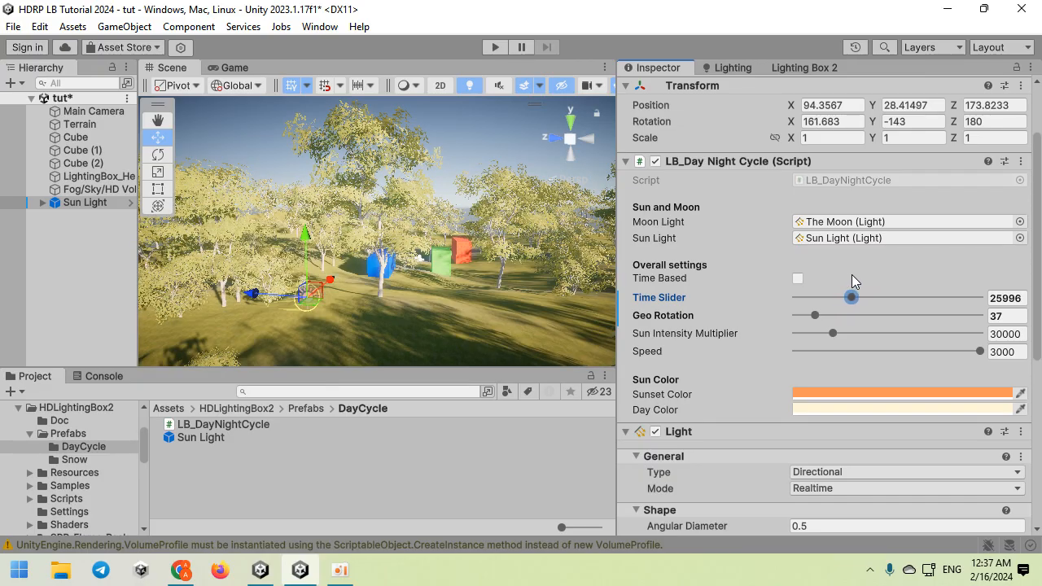
pyautogui.hotkey('ctrl', 'z')
pyautogui.hotkey('ctrl', 'z')
pyautogui.moveTo(494, 293); pyautogui.dragTo(480, 358, button='right')
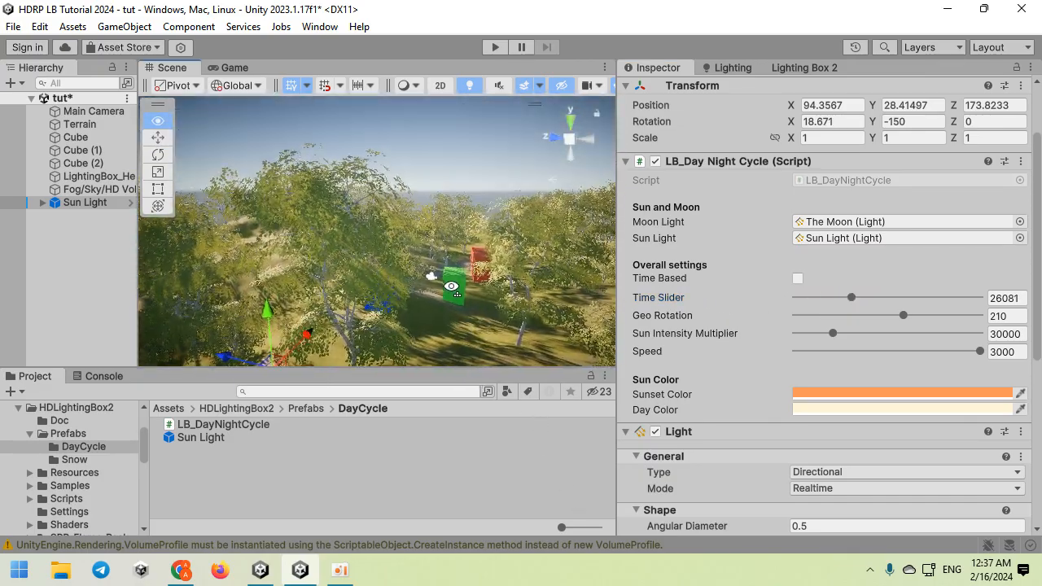
pyautogui.moveTo(835, 333); pyautogui.dragTo(868, 332)
pyautogui.hotkey('ctrl', 'z')
# Step: Open the Lighting window from the build section of the Lighting Box 2 scene settings
pyautogui.moveTo(557, 261); pyautogui.dragTo(383, 266, button='right')
pyautogui.moveTo(140, 147)
pyautogui.mouseDown()
pyautogui.moveTo(241, 147)
pyautogui.moveTo(147, 149)
pyautogui.mouseUp()
pyautogui.moveTo(382, 257); pyautogui.dragTo(355, 273, button='right')
pyautogui.scroll(3, 757, 188)
pyautogui.click(795, 70)
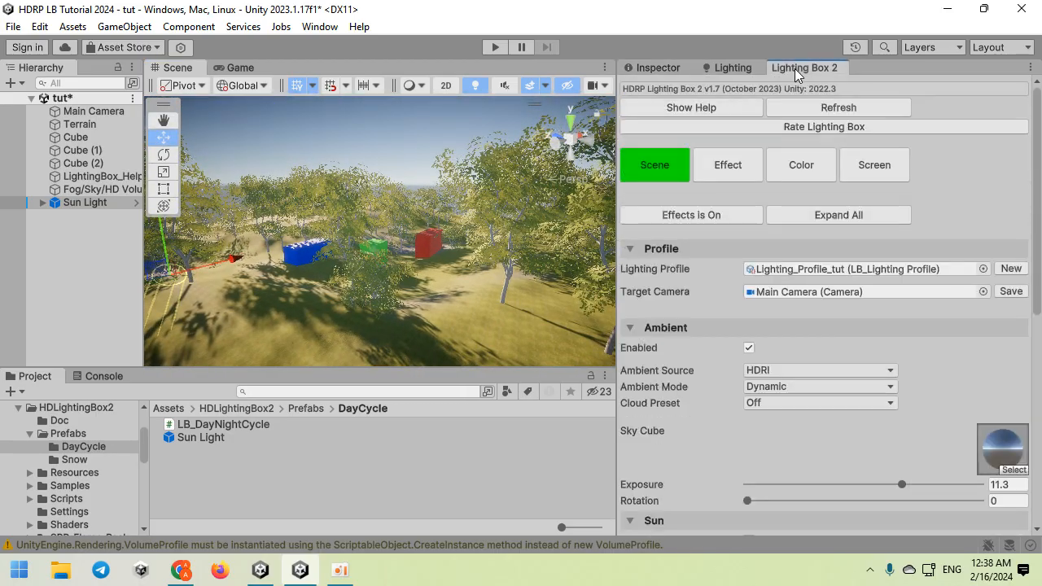
pyautogui.scroll(-4, 763, 349)
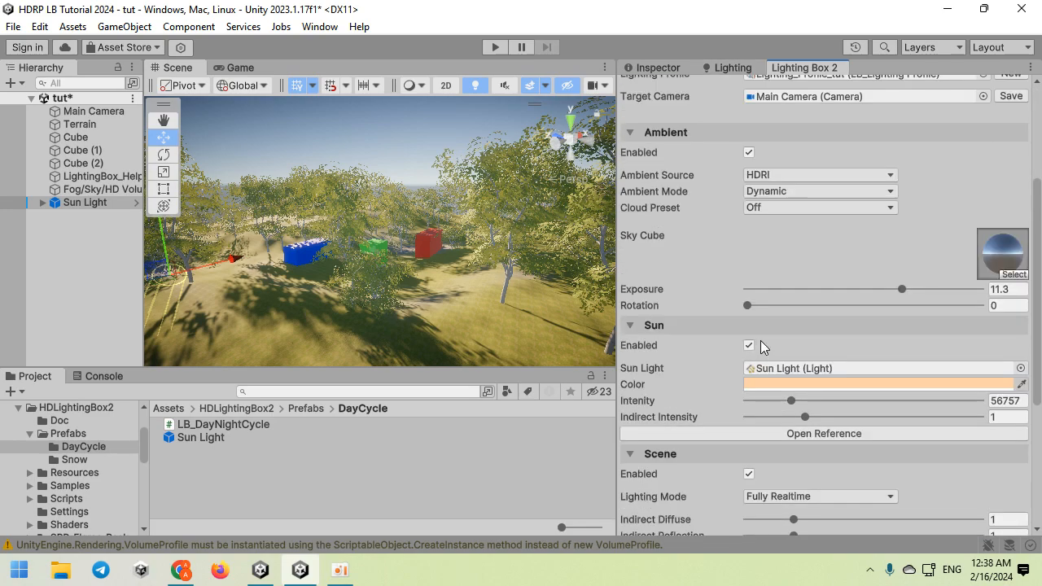
pyautogui.scroll(-5, 762, 348)
pyautogui.click(818, 460)
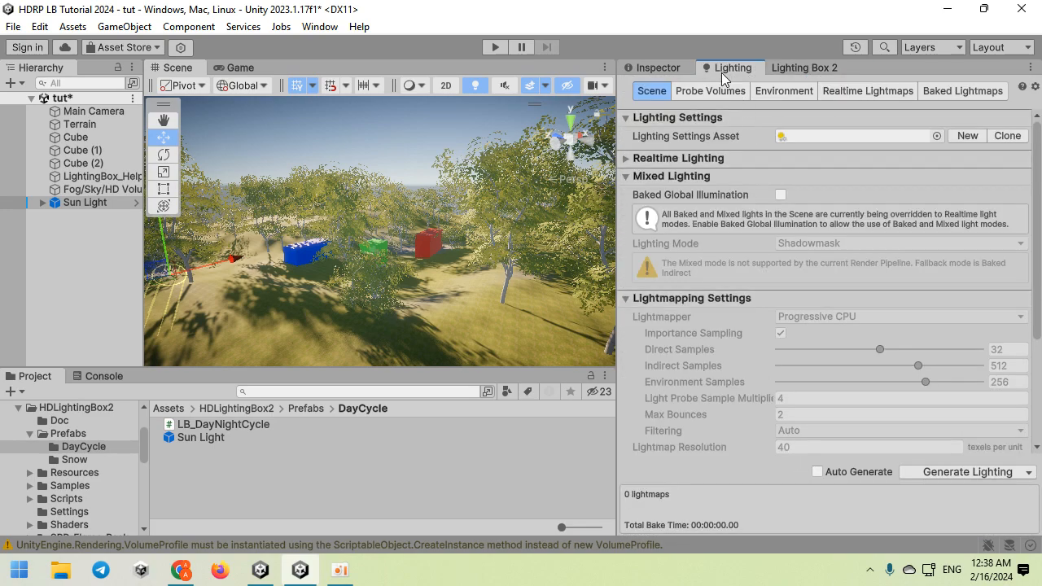
# Step: Create a new lighting settings asset named My Test in the Test folder
pyautogui.click(19, 408)
pyautogui.click(50, 446)
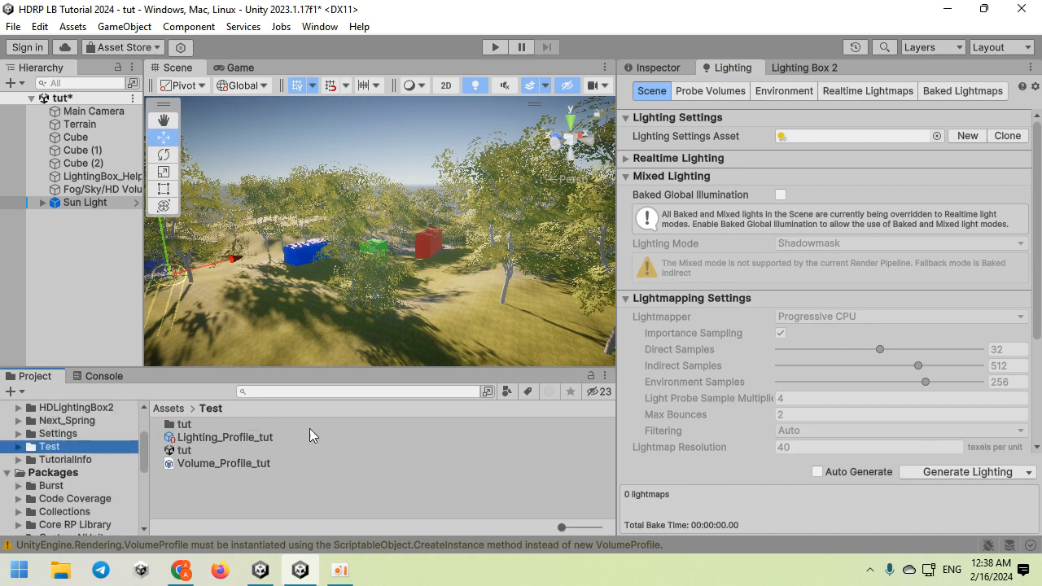
pyautogui.click(966, 136)
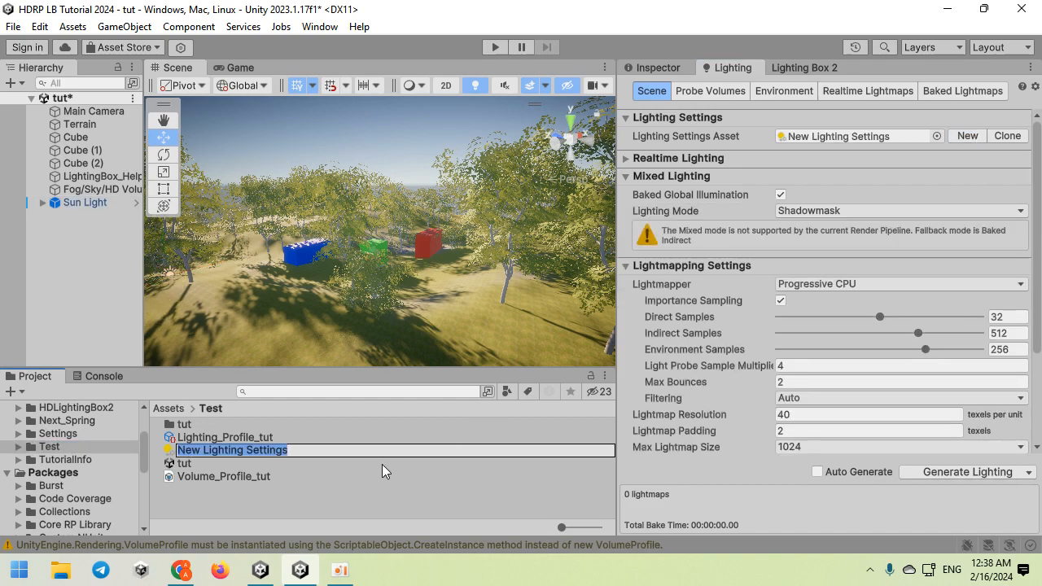
pyautogui.write('My Test')
pyautogui.press('Return')
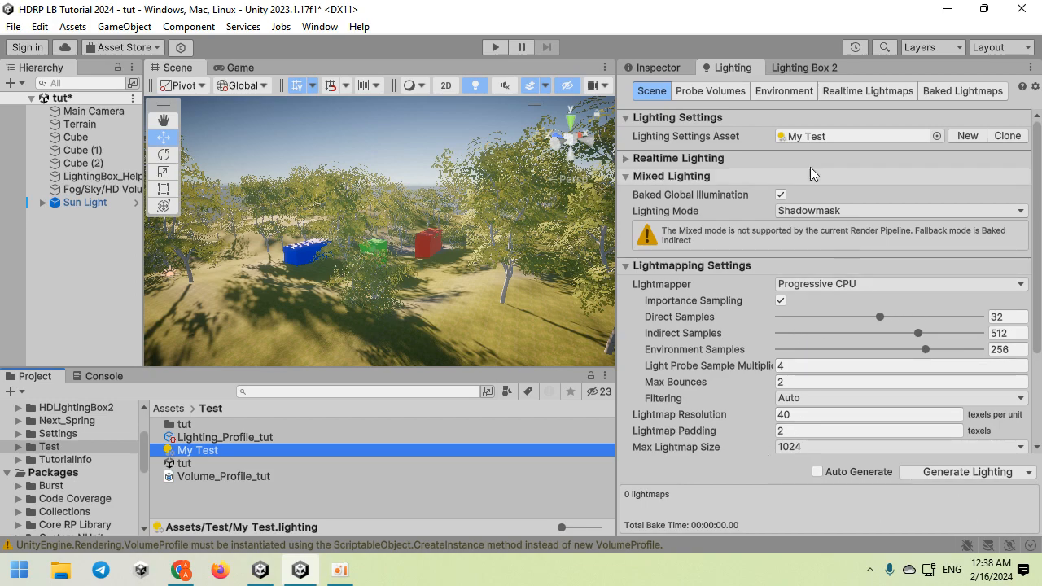
pyautogui.click(724, 92)
pyautogui.click(781, 92)
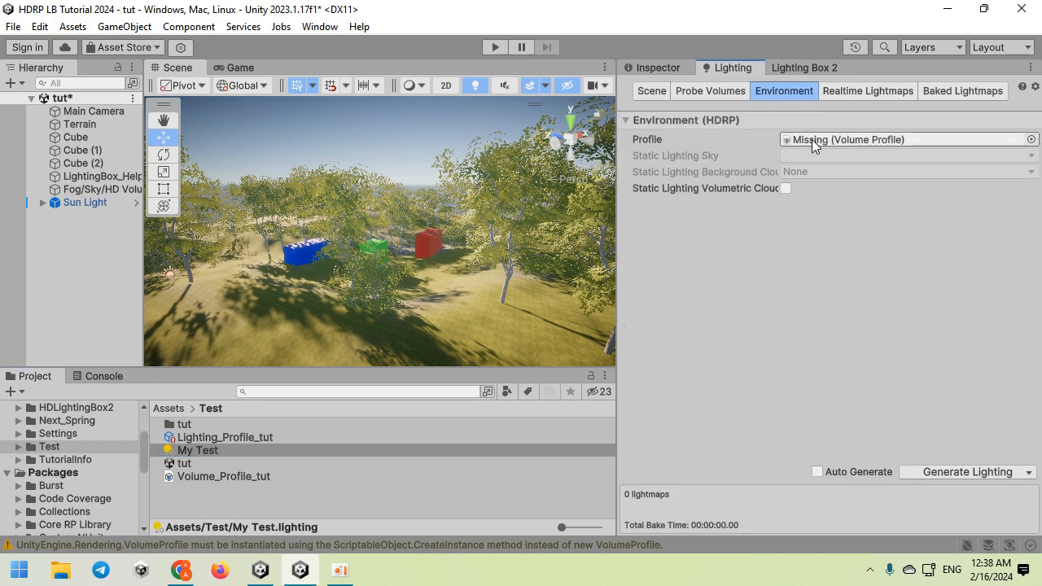
pyautogui.click(102, 192)
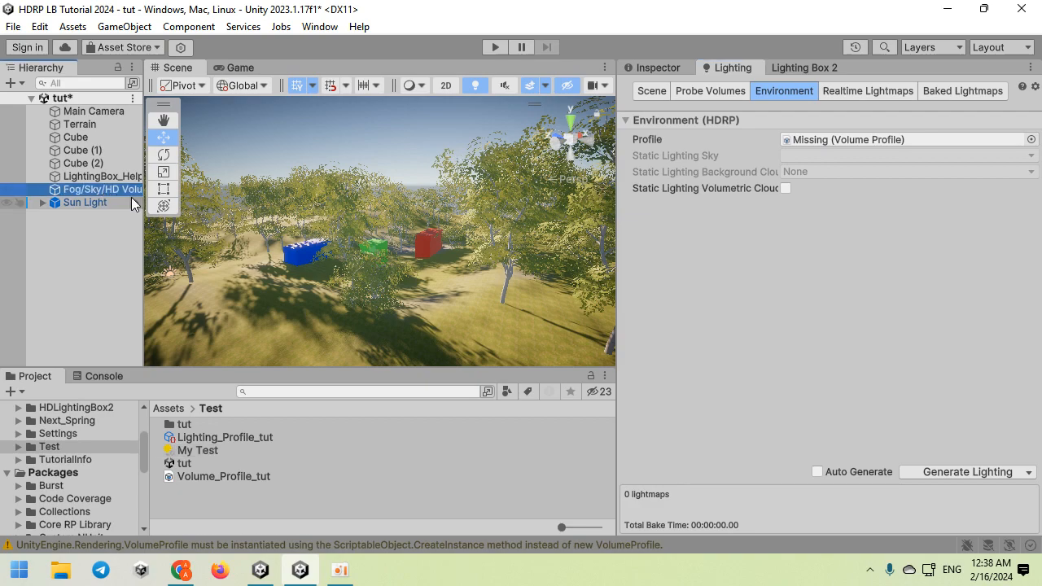
pyautogui.click(638, 66)
pyautogui.click(842, 276)
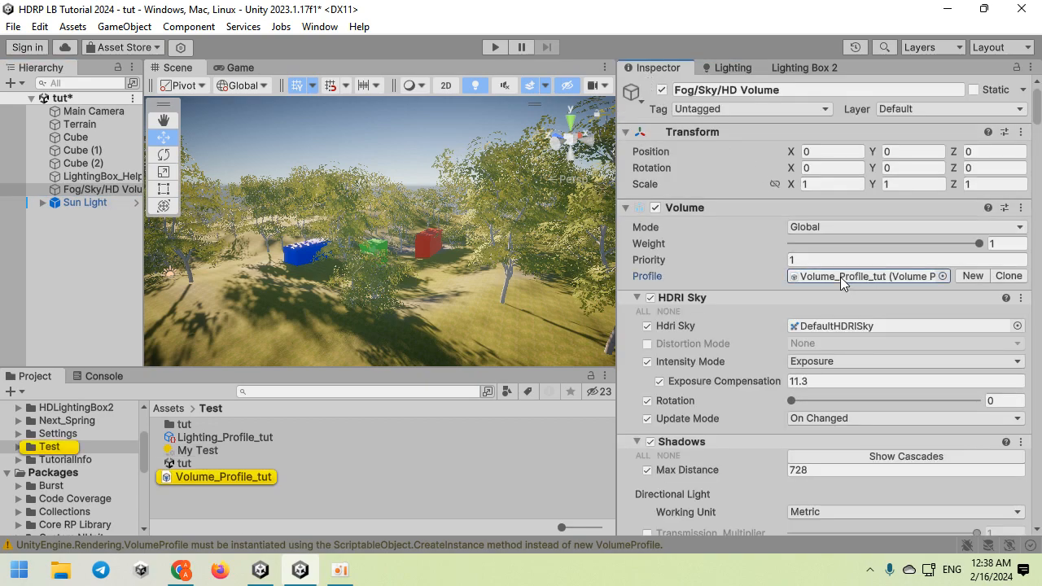
pyautogui.click(724, 67)
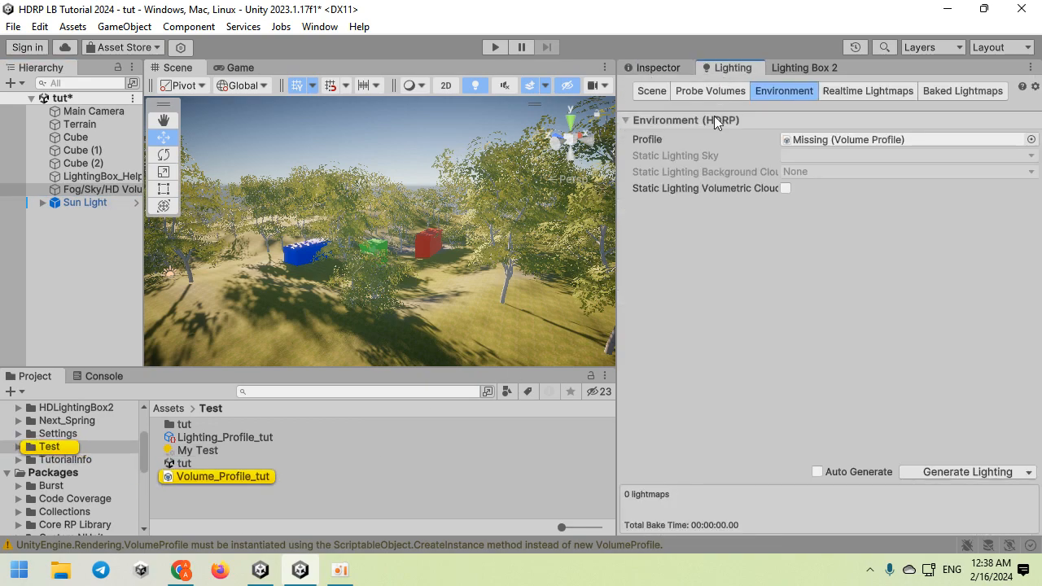
pyautogui.moveTo(269, 476); pyautogui.dragTo(830, 140)
pyautogui.click(820, 156)
pyautogui.click(838, 210)
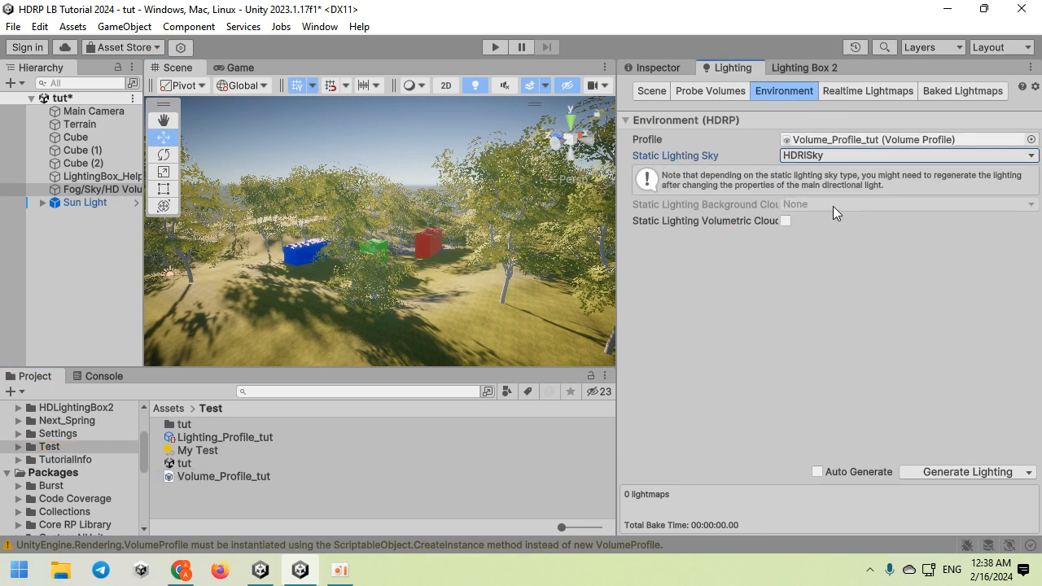
# Step: Set the scene's Lighting Mode to Realtime GI and choose Realtime as the Lights Type in Lighting Box 2
pyautogui.click(796, 72)
pyautogui.moveTo(364, 249)
pyautogui.mouseDown(button='right')
pyautogui.moveTo(601, 270)
pyautogui.moveTo(314, 246)
pyautogui.moveTo(336, 253)
pyautogui.moveTo(346, 244)
pyautogui.mouseUp(button='right')
pyautogui.press('w')
pyautogui.press('s')
pyautogui.press('w')
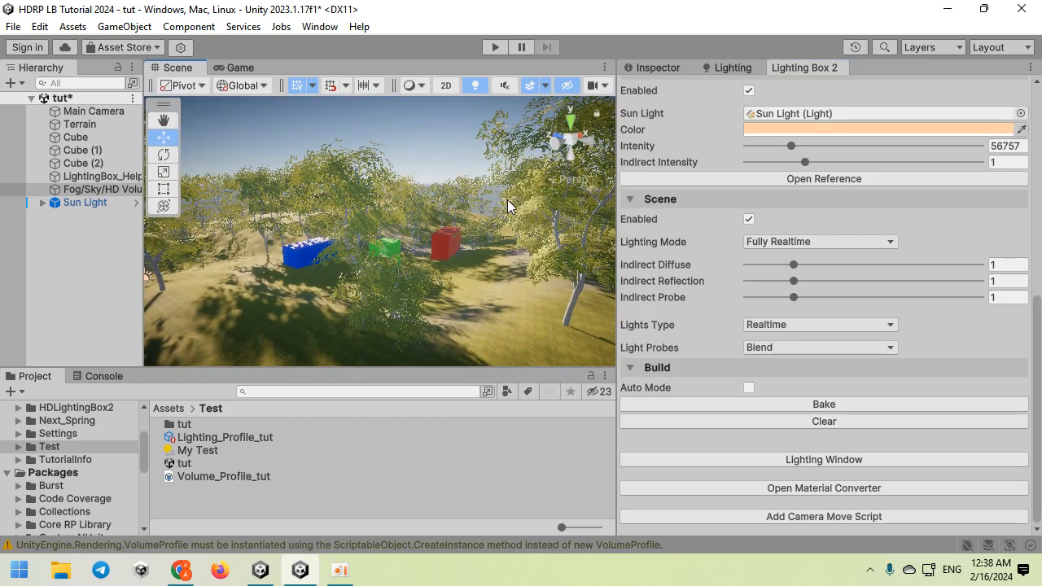
pyautogui.click(809, 237)
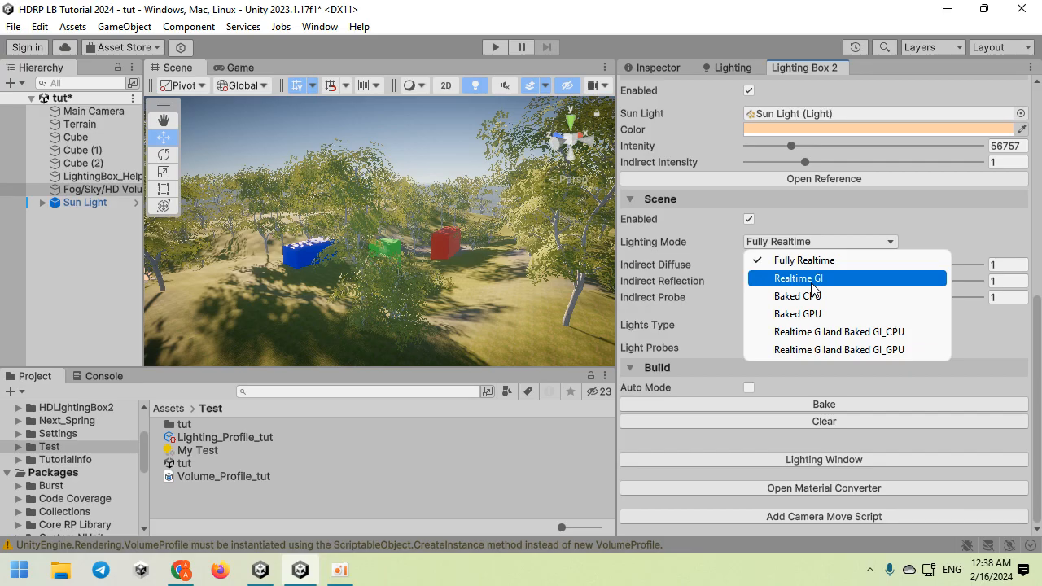
pyautogui.click(811, 278)
pyautogui.moveTo(484, 286); pyautogui.dragTo(439, 293, button='right')
pyautogui.press('w')
pyautogui.click(783, 325)
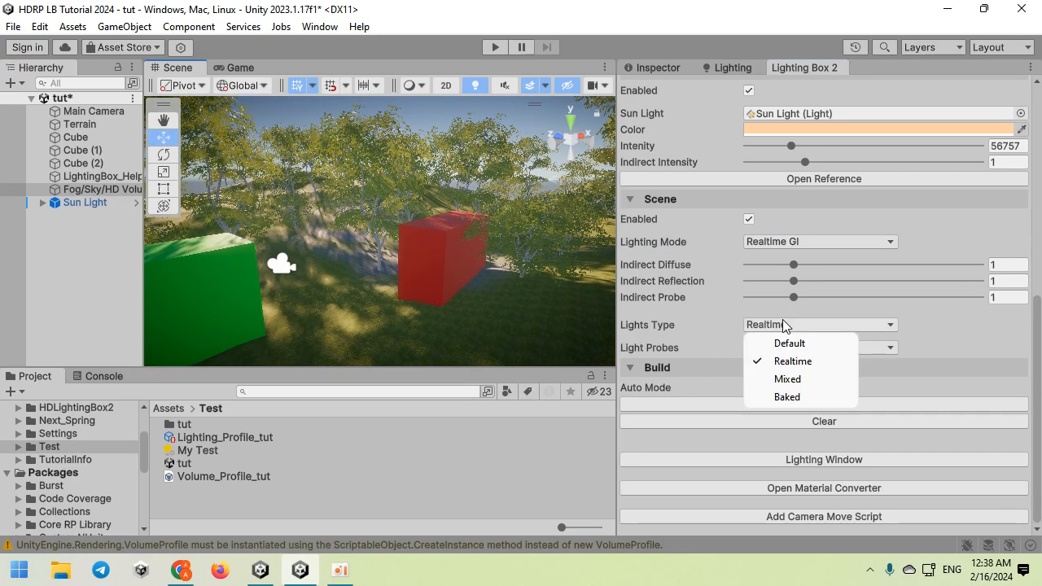
pyautogui.click(776, 361)
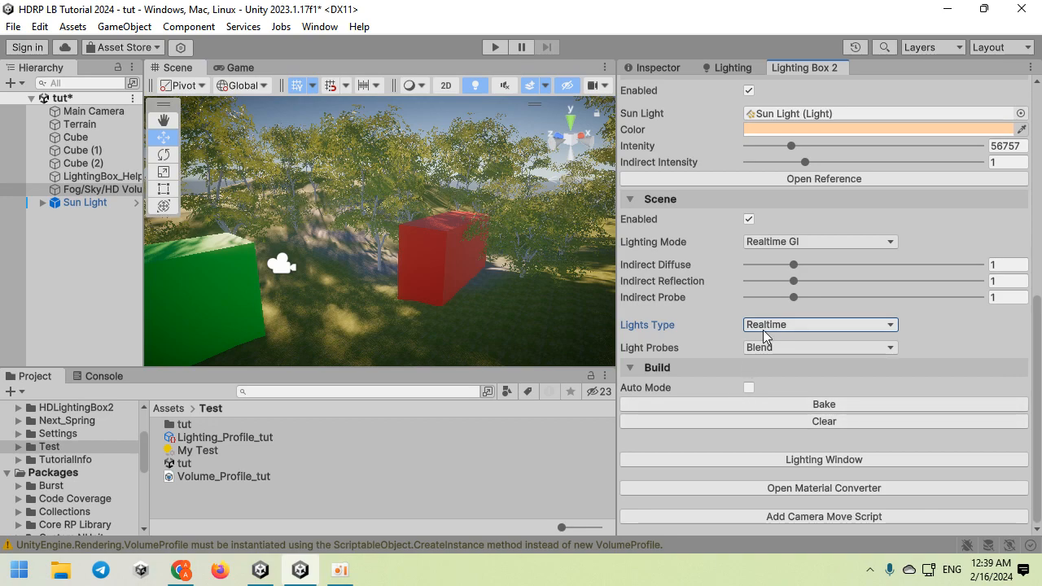
# Step: Set the scene's Lightmap Parameters to Default-VeryLowResolution in the lightmapping settings
pyautogui.click(823, 460)
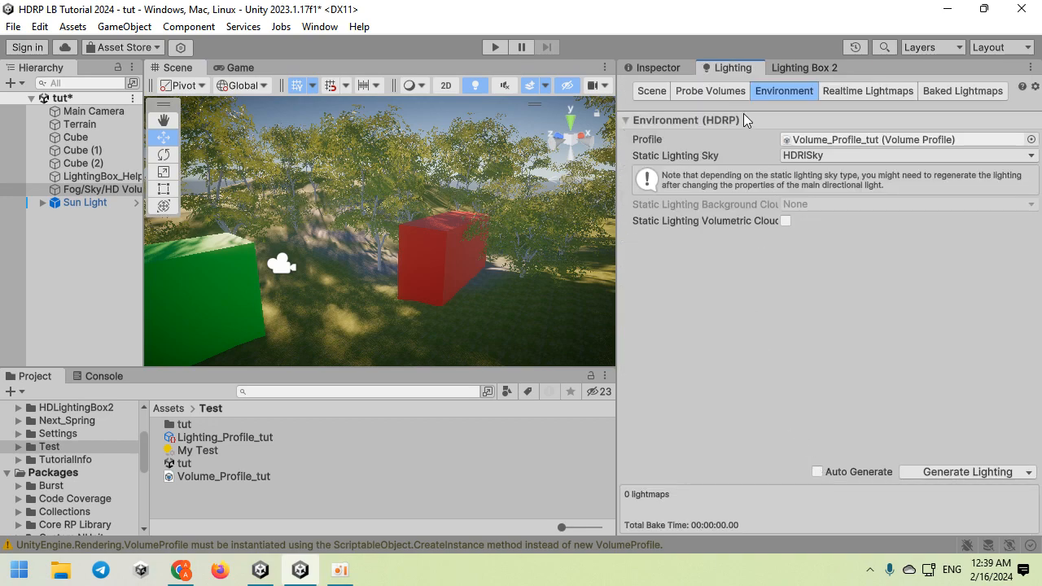
pyautogui.click(650, 91)
pyautogui.scroll(-2, 749, 262)
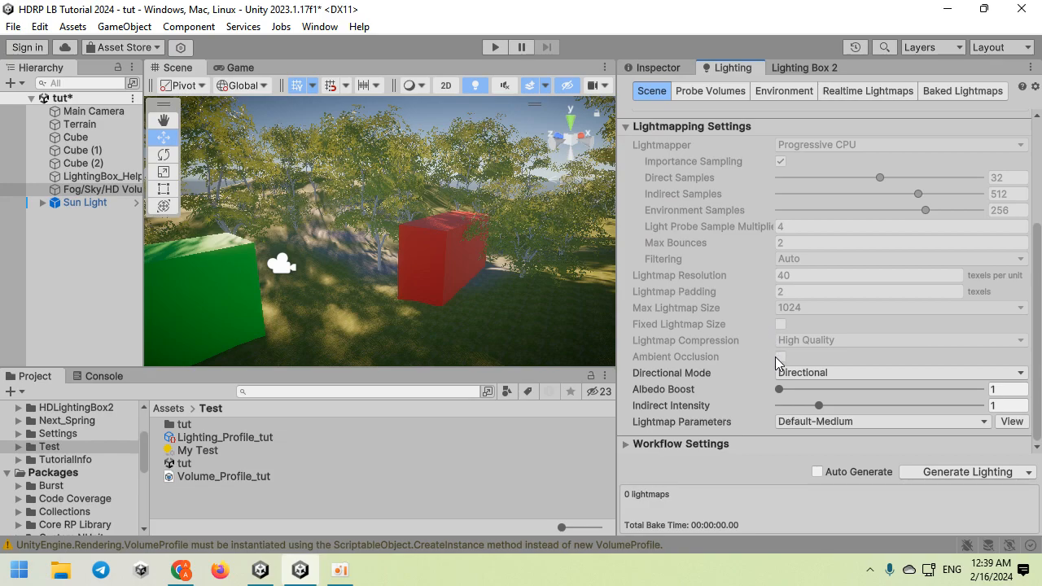
pyautogui.click(812, 422)
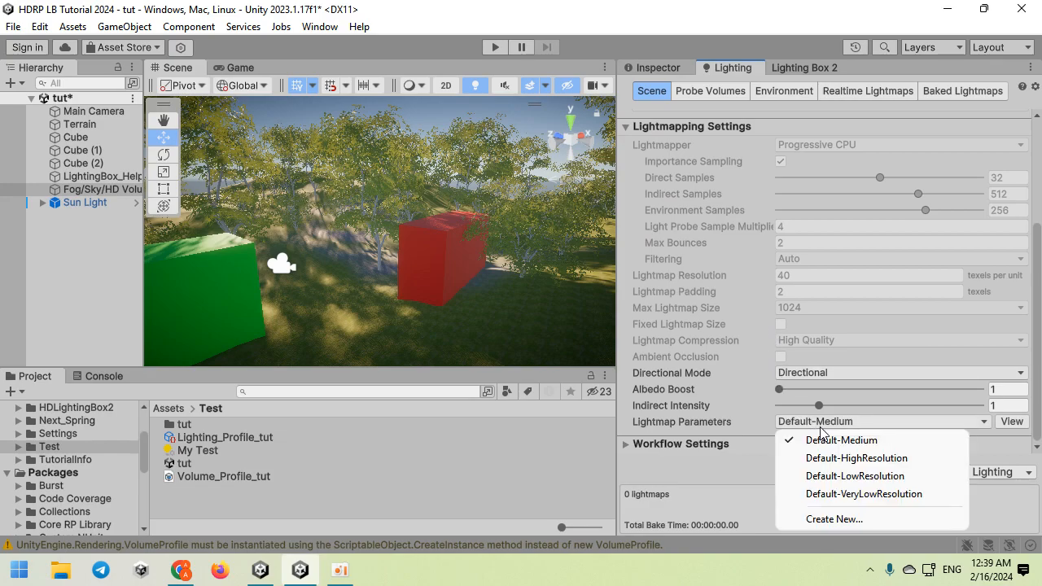
pyautogui.click(831, 494)
pyautogui.moveTo(427, 282); pyautogui.dragTo(377, 279, button='right')
pyautogui.scroll(-2, 377, 279)
# Step: Inspect the properties of the red, green and blue cubes together, and those of the terrain
pyautogui.click(775, 67)
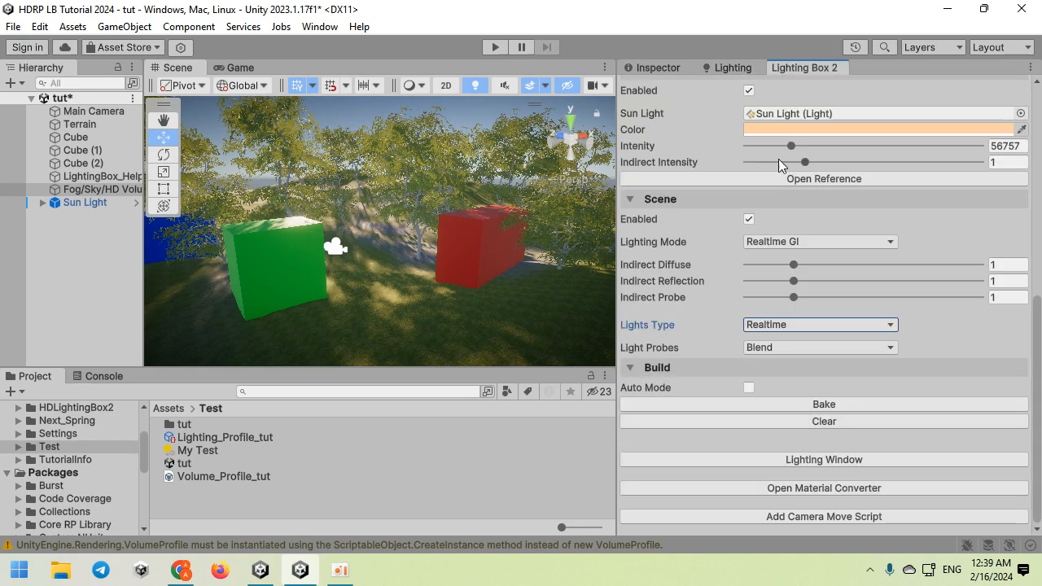
pyautogui.click(473, 271)
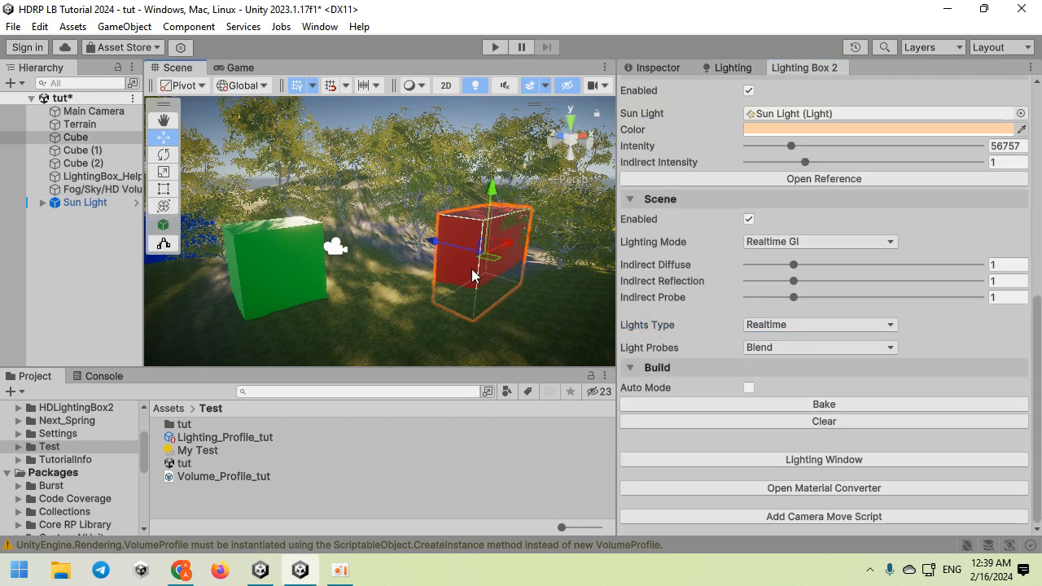
pyautogui.keyDown('ctrl'); pyautogui.click(261, 255); pyautogui.keyUp('ctrl')
pyautogui.moveTo(261, 254); pyautogui.dragTo(266, 235, button='right')
pyautogui.keyDown('ctrl'); pyautogui.click(266, 234); pyautogui.keyUp('ctrl')
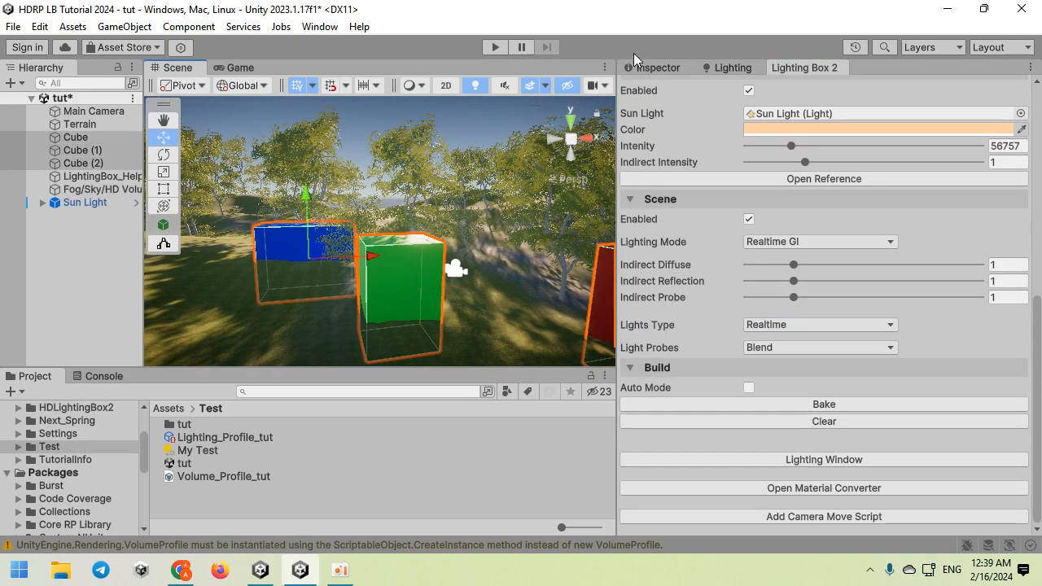
pyautogui.click(648, 72)
pyautogui.click(490, 334)
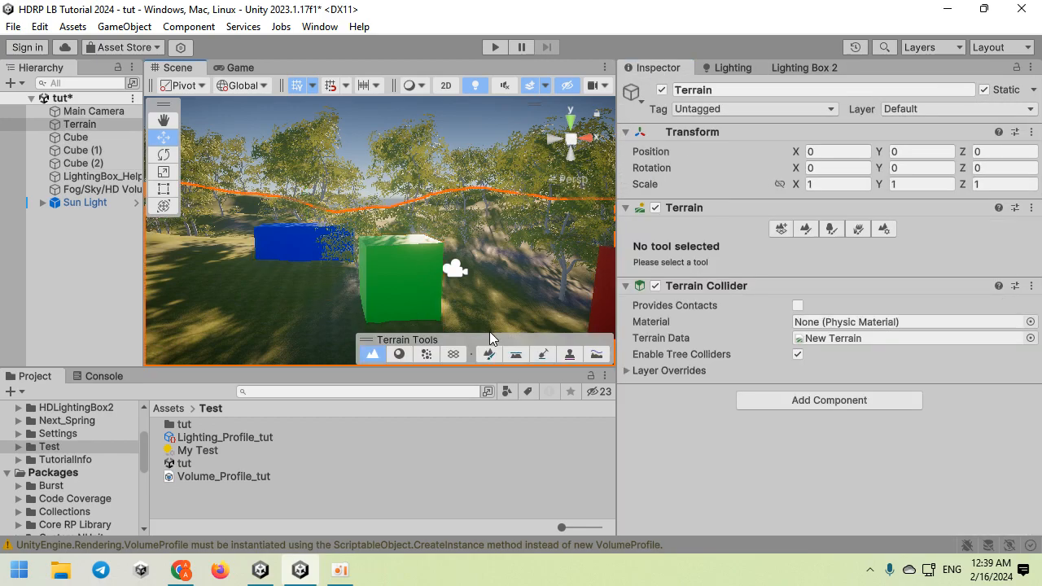
# Step: Place the Light Probe Group prefab from the Settings folder in the scene over the terrain
pyautogui.moveTo(329, 257); pyautogui.dragTo(1005, 263, button='right')
pyautogui.click(414, 205)
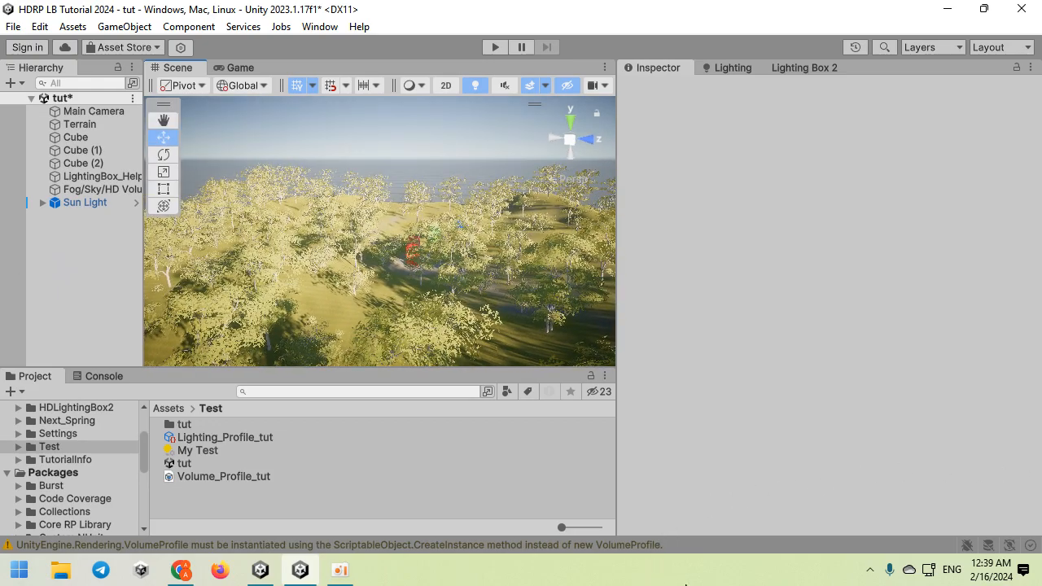
pyautogui.click(91, 434)
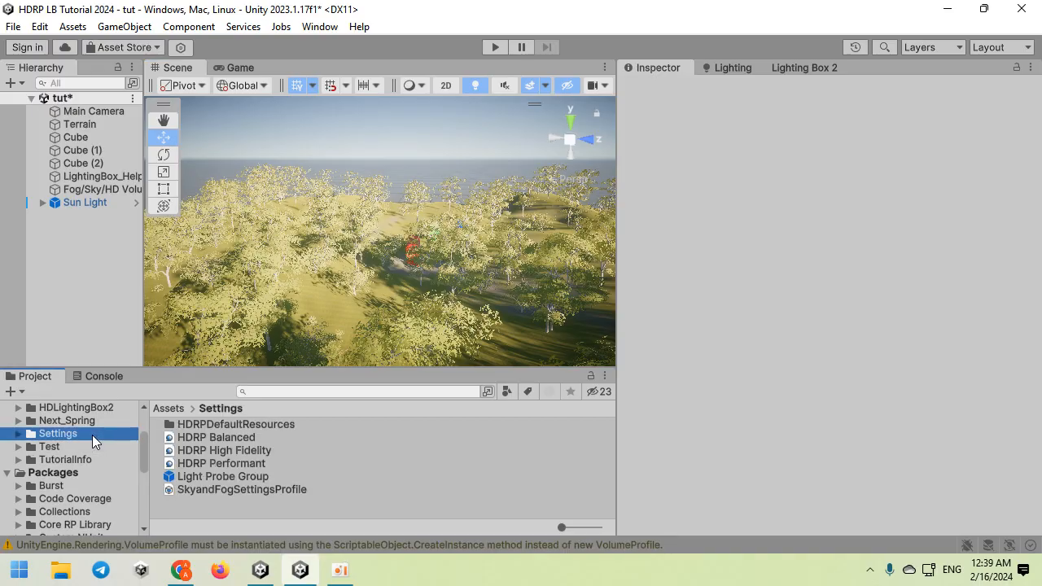
pyautogui.moveTo(244, 477); pyautogui.dragTo(337, 280)
pyautogui.moveTo(338, 281); pyautogui.dragTo(550, 288, button='right')
pyautogui.press('s')
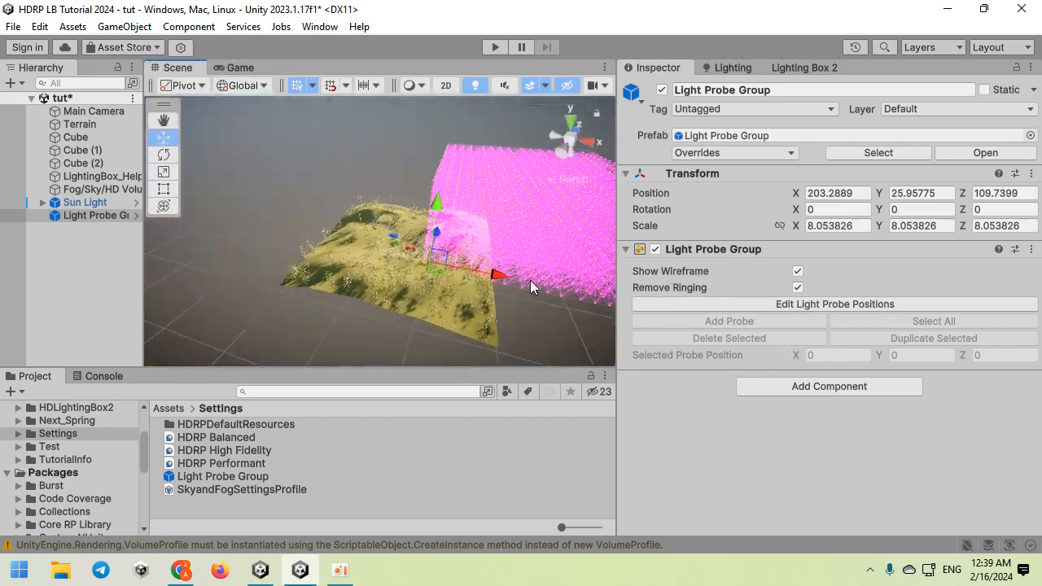
# Step: Place the light probe group over the terrain at position 32, 5, 28 with a uniform scale of about 8.48
pyautogui.moveTo(443, 276); pyautogui.dragTo(343, 257)
pyautogui.press('r')
pyautogui.press('f')
pyautogui.moveTo(326, 260); pyautogui.dragTo(996, 96, button='right')
pyautogui.press('s')
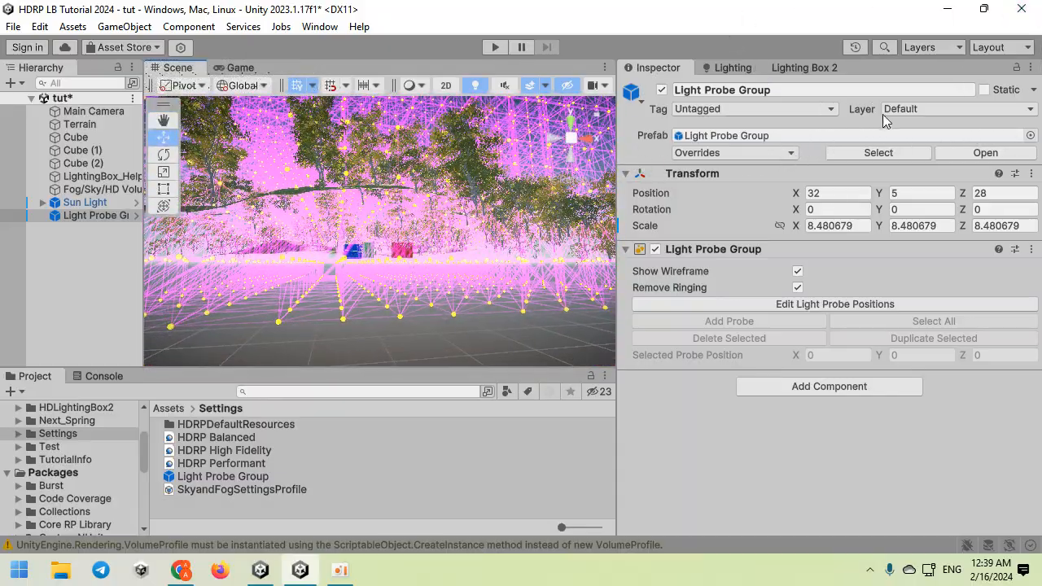
# Step: Raise the light probe group to a Y position of 22.91 and deselect it
pyautogui.moveTo(884, 201); pyautogui.dragTo(357, 132)
pyautogui.press('w')
pyautogui.moveTo(370, 295); pyautogui.dragTo(883, 283, button='right')
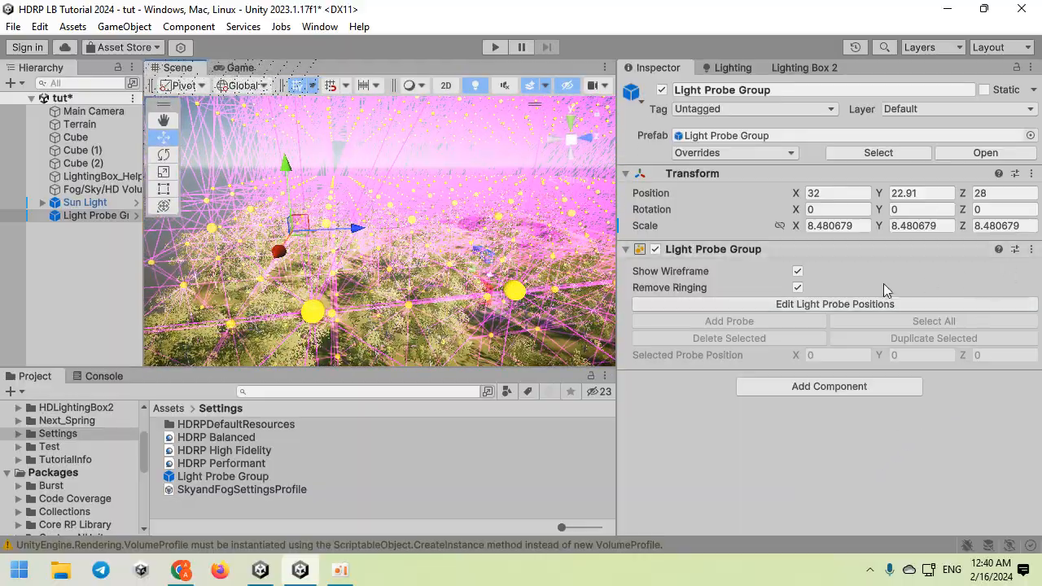
pyautogui.click(523, 144)
pyautogui.press('w')
pyautogui.moveTo(427, 188); pyautogui.dragTo(332, 208, button='right')
pyautogui.press('w')
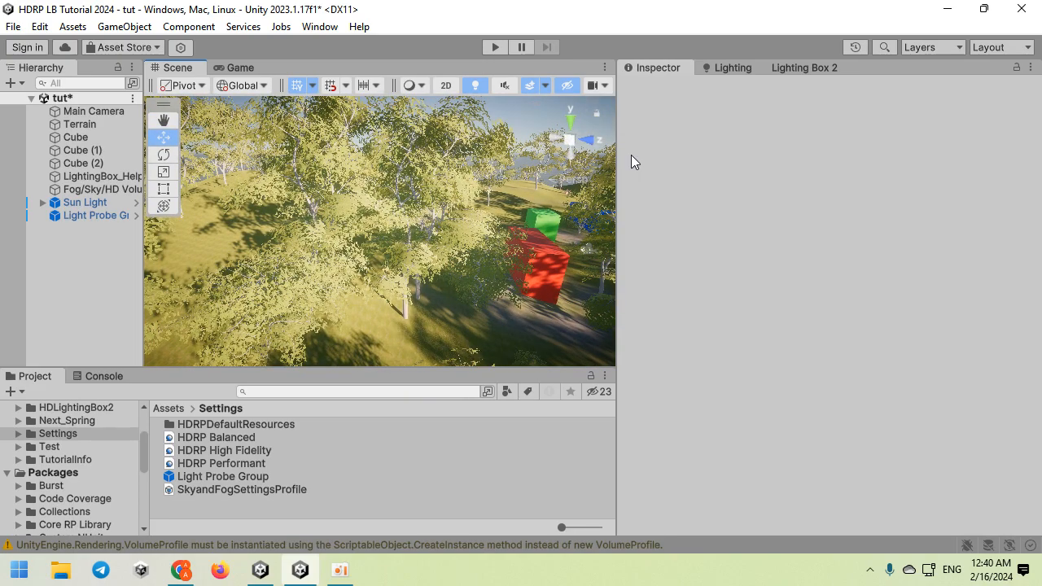
# Step: Bake the scene's lighting from Lighting Box 2 and open the background task progress
pyautogui.click(775, 66)
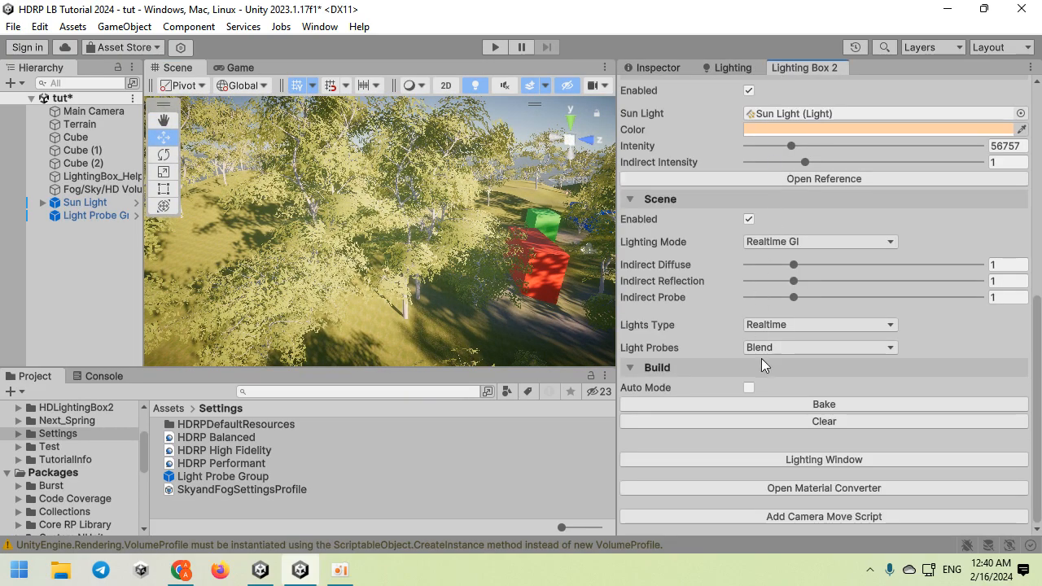
pyautogui.click(792, 403)
pyautogui.moveTo(504, 309); pyautogui.dragTo(411, 282, button='right')
pyautogui.press('s')
pyautogui.moveTo(616, 255); pyautogui.dragTo(682, 267)
pyautogui.click(842, 546)
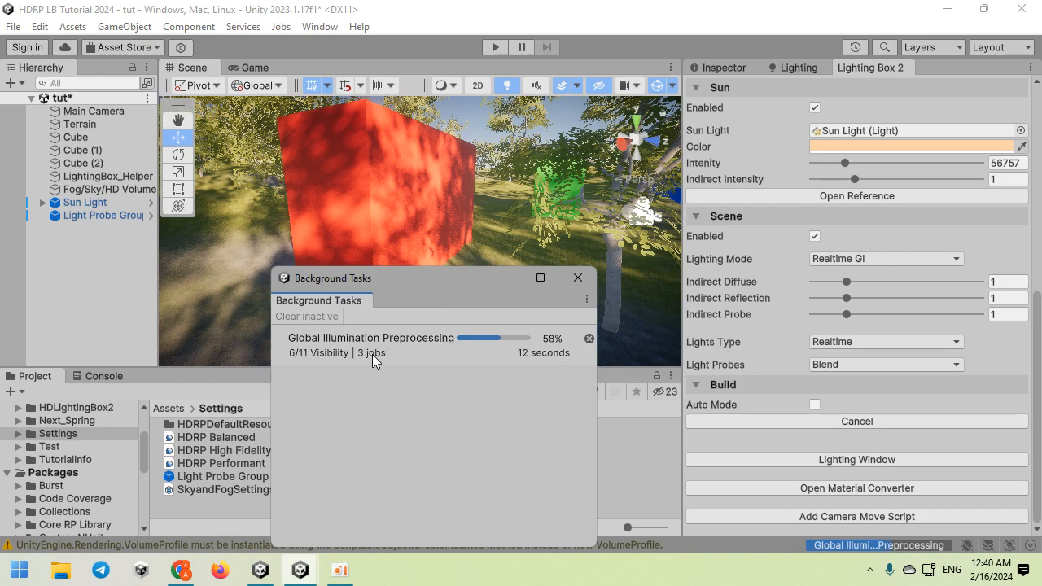
# Step: Show the scene in the global illumination Clustering view and maximize the Scene view
pyautogui.click(455, 85)
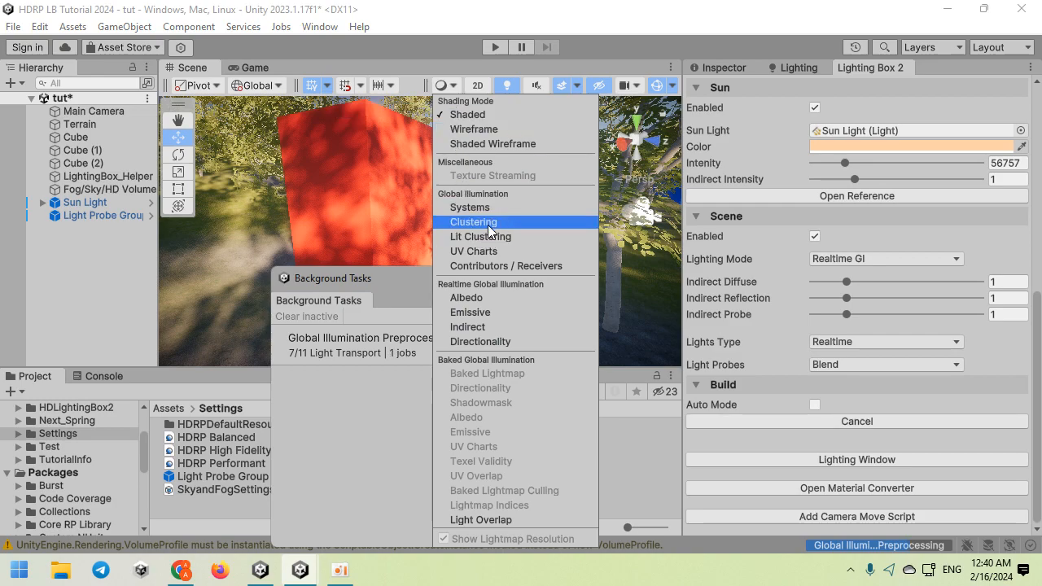
pyautogui.click(488, 222)
pyautogui.doubleClick(205, 66)
pyautogui.moveTo(369, 228)
pyautogui.mouseDown(button='right')
pyautogui.moveTo(571, 226)
pyautogui.moveTo(286, 255)
pyautogui.moveTo(434, 190)
pyautogui.mouseUp(button='right')
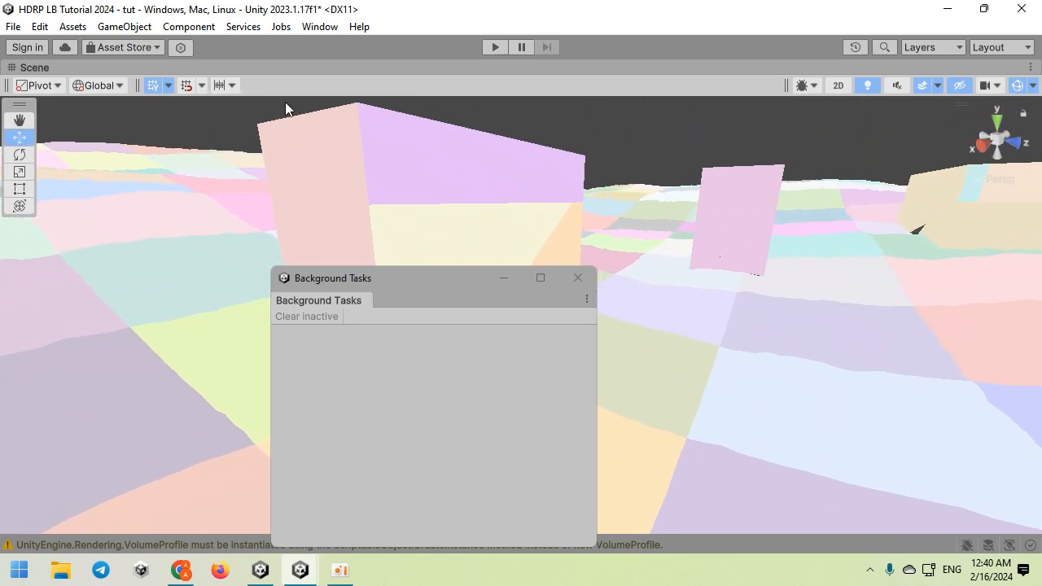
# Step: Return the Scene view to Shaded mode at its normal size and close the Background Tasks window
pyautogui.click(810, 88)
pyautogui.click(835, 114)
pyautogui.moveTo(726, 162)
pyautogui.mouseDown(button='right')
pyautogui.moveTo(481, 212)
pyautogui.moveTo(592, 269)
pyautogui.moveTo(581, 260)
pyautogui.moveTo(811, 277)
pyautogui.moveTo(798, 222)
pyautogui.mouseUp(button='right')
pyautogui.moveTo(748, 261); pyautogui.dragTo(723, 264, button='right')
pyautogui.click(578, 277)
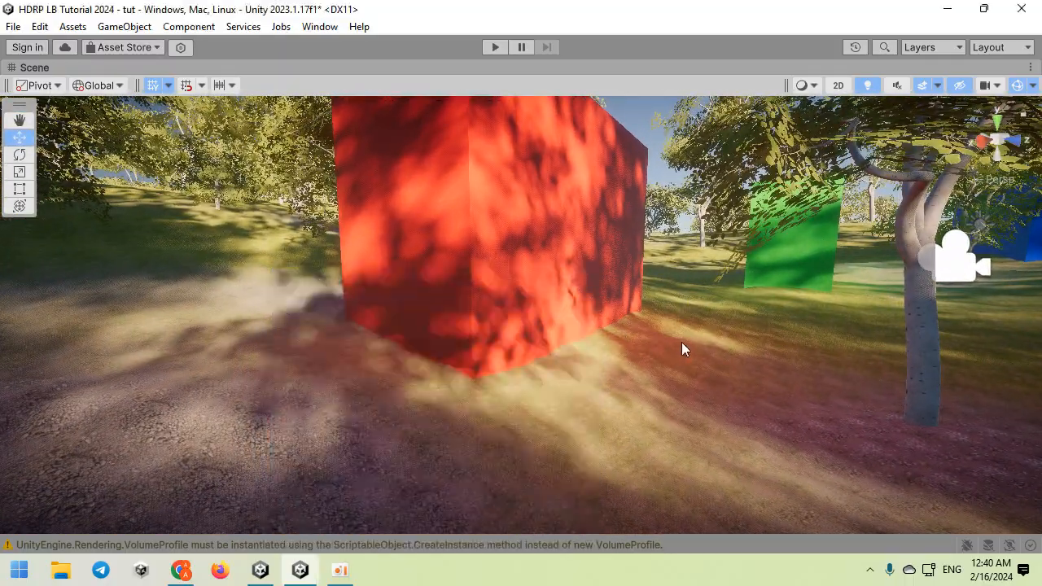
pyautogui.doubleClick(457, 66)
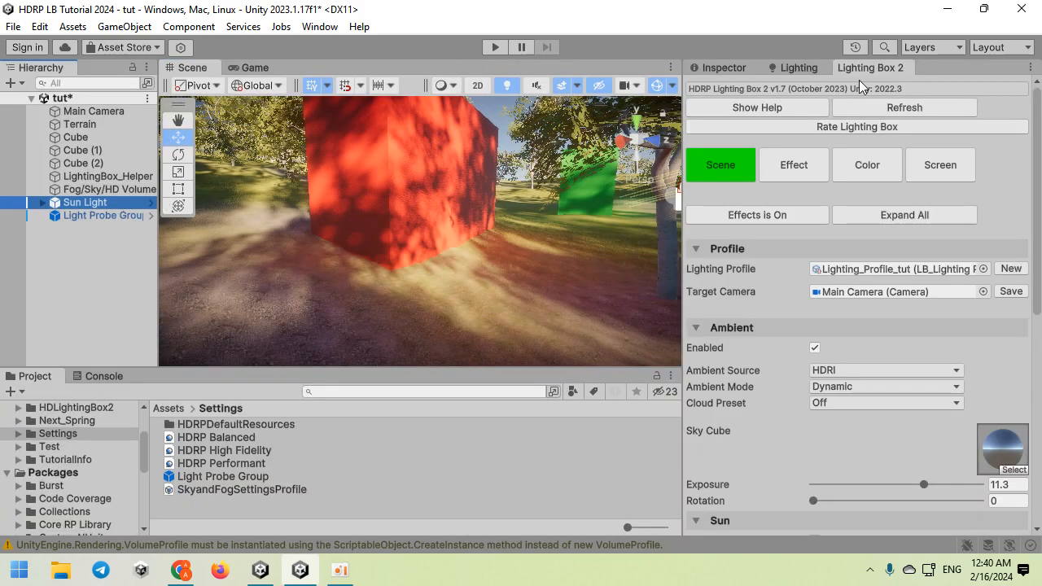
# Step: Increase the Sun Light's Indirect Multiplier slightly in its emission settings
pyautogui.click(716, 68)
pyautogui.scroll(-3, 796, 351)
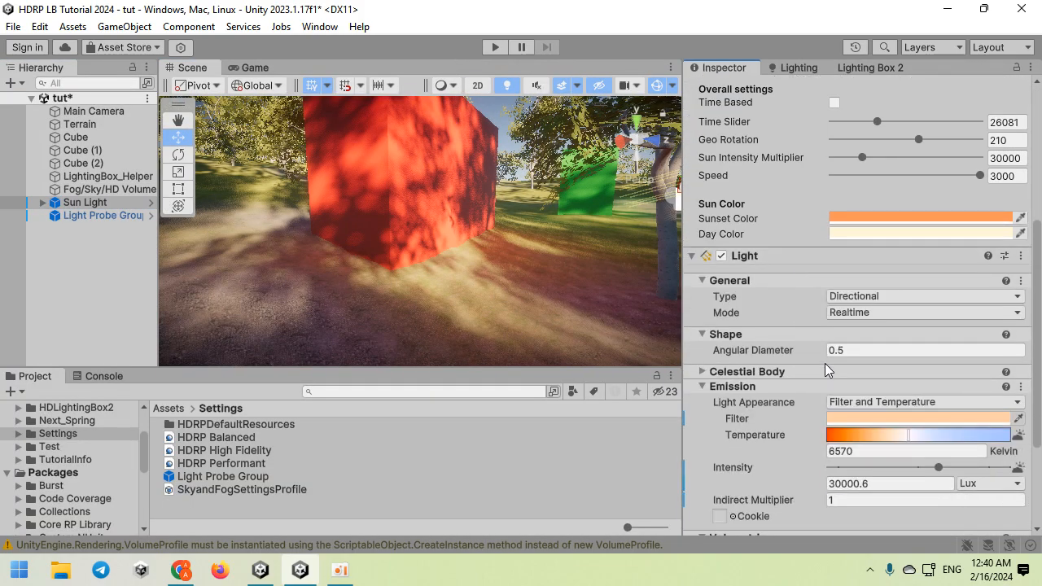
pyautogui.scroll(-4, 822, 362)
pyautogui.moveTo(785, 351)
pyautogui.mouseDown()
pyautogui.moveTo(822, 352)
pyautogui.moveTo(806, 353)
pyautogui.mouseUp()
pyautogui.moveTo(770, 226); pyautogui.dragTo(476, 269, button='right')
pyautogui.press('w')
# Step: Set the scene's Lightmap Parameters to Default-HighResolution and generate the lighting
pyautogui.click(782, 68)
pyautogui.scroll(-5, 809, 283)
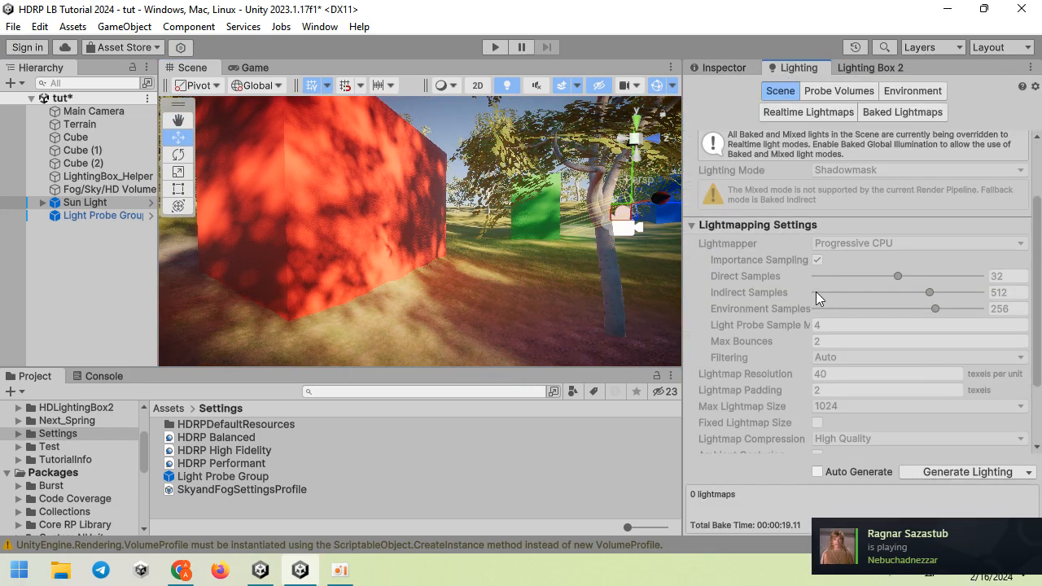
pyautogui.click(886, 421)
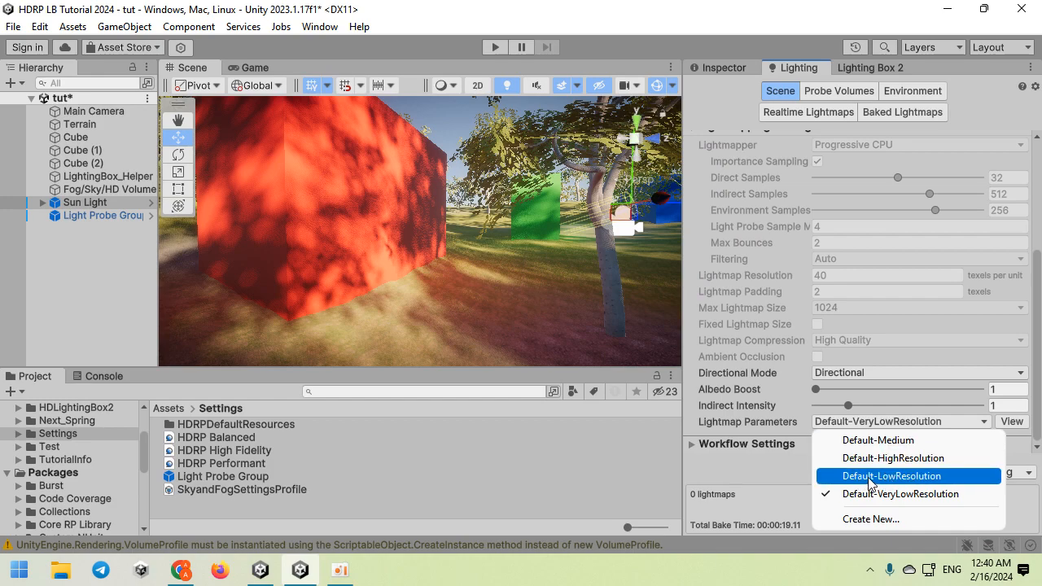
pyautogui.click(877, 460)
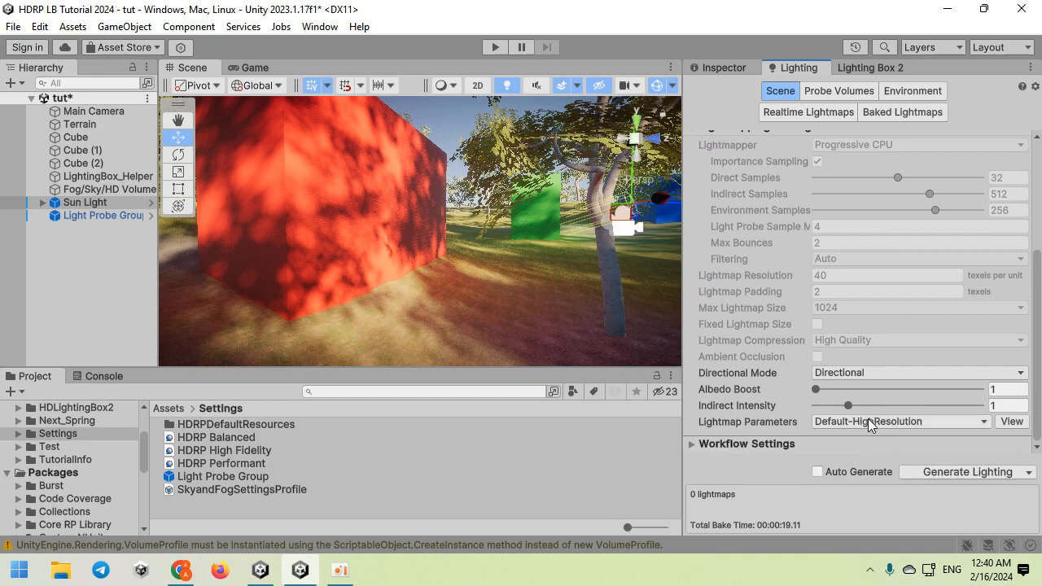
pyautogui.click(918, 471)
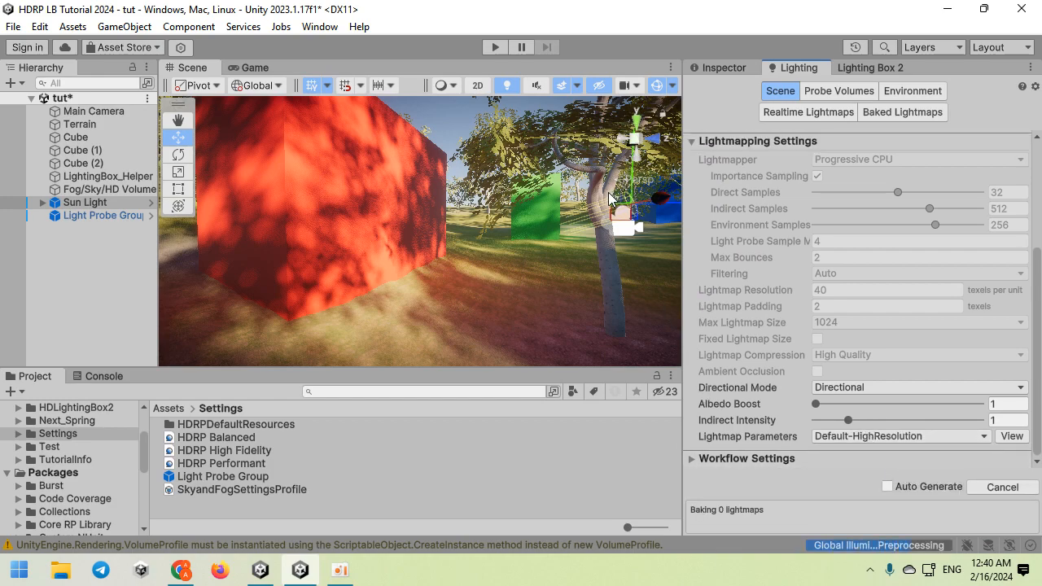
# Step: Check the GI Cache settings in the Preferences and close them
pyautogui.click(47, 27)
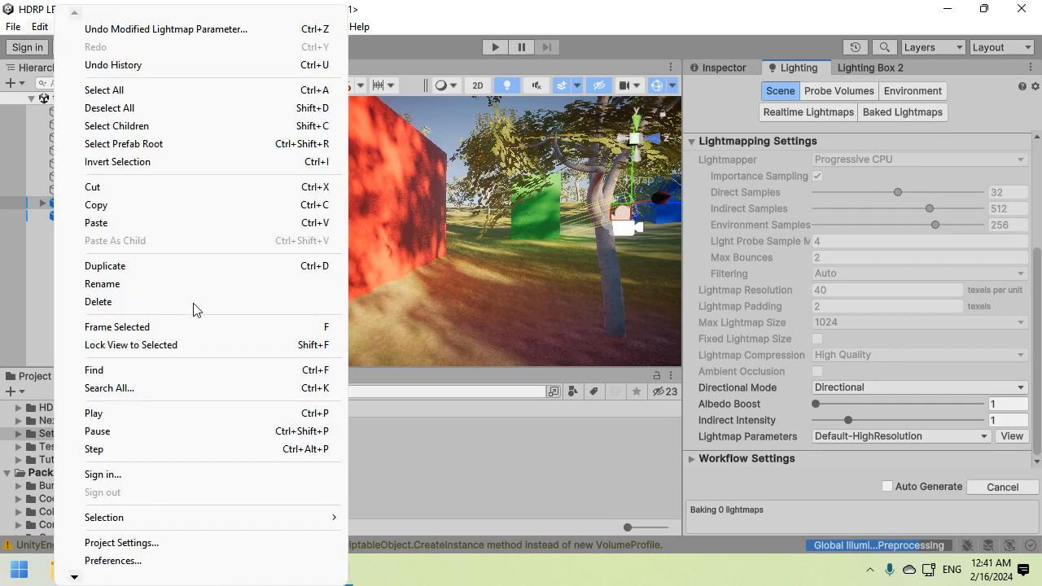
pyautogui.click(112, 560)
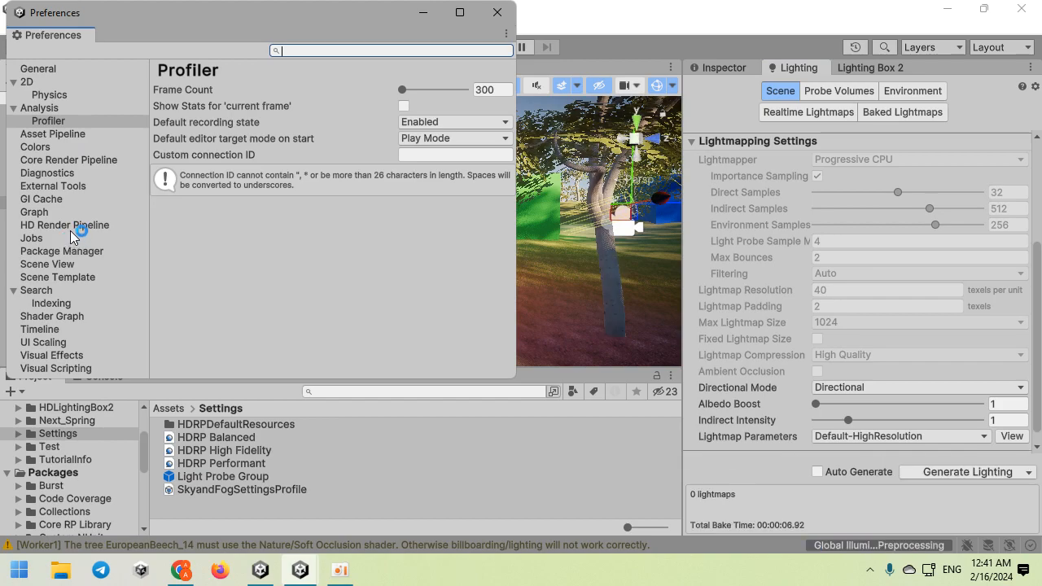
pyautogui.click(49, 199)
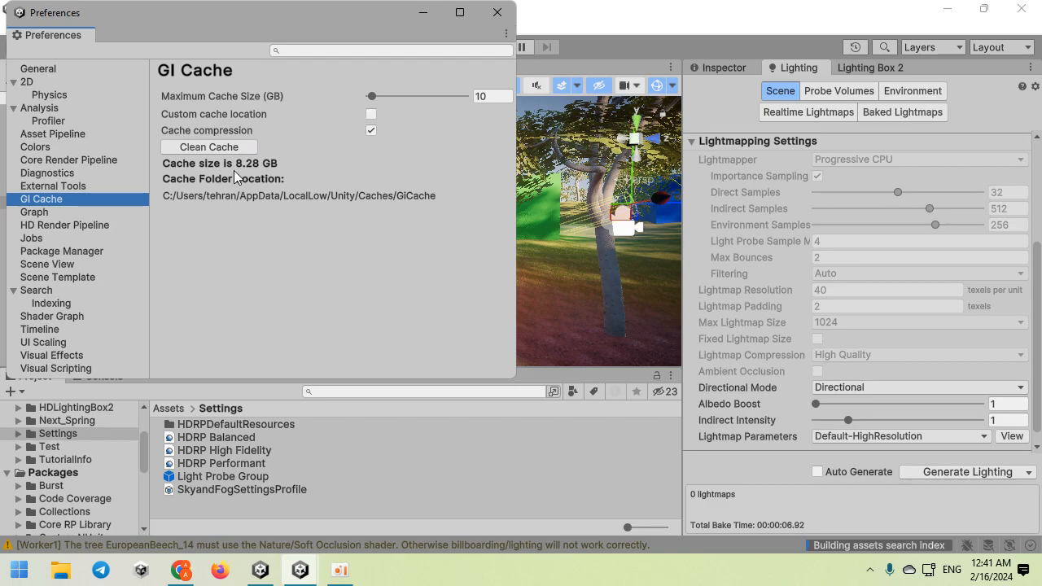
pyautogui.click(497, 13)
# Step: Try an Indirect Intensity of 2.68 in the lightmapping settings and set it back to 1
pyautogui.moveTo(353, 211); pyautogui.dragTo(448, 258, button='right')
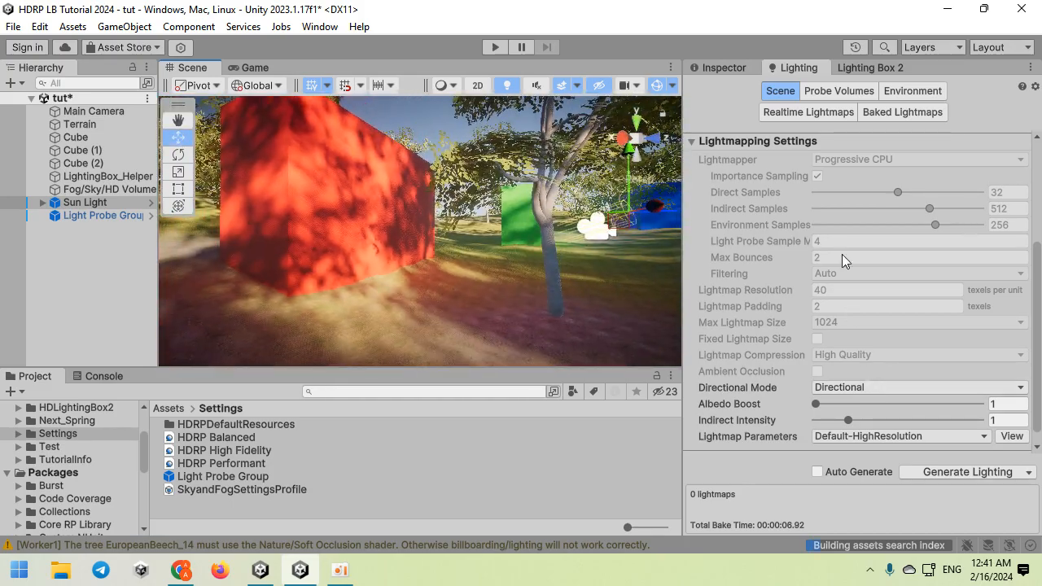
pyautogui.moveTo(383, 225); pyautogui.dragTo(417, 228, button='right')
pyautogui.moveTo(860, 419); pyautogui.dragTo(903, 420)
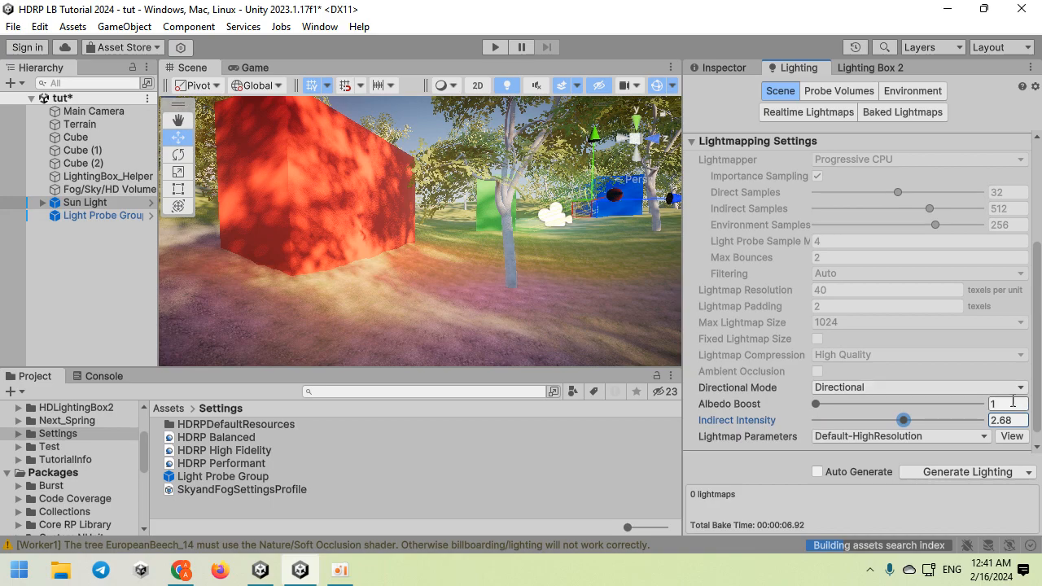
pyautogui.write('1')
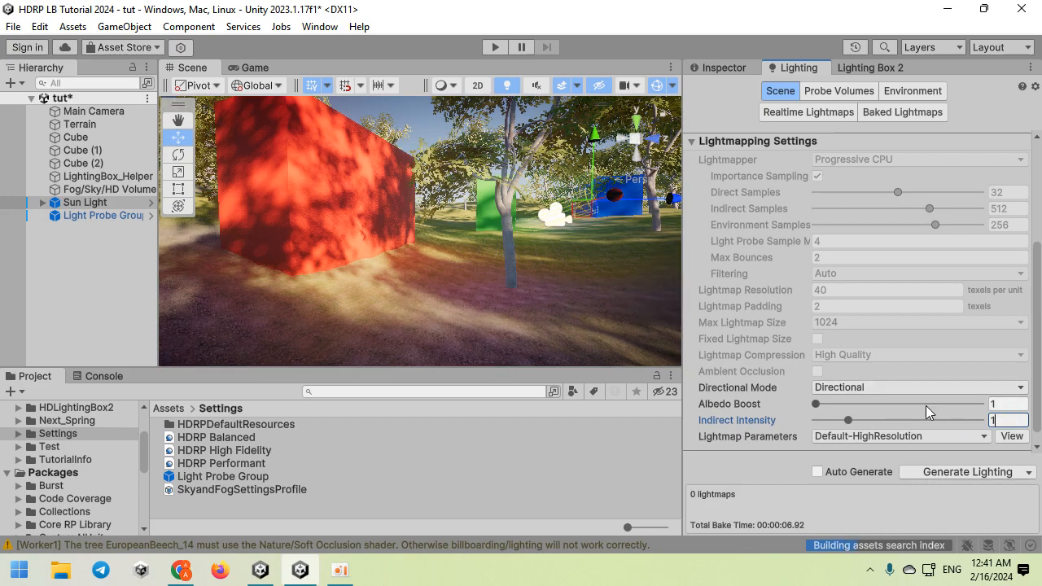
# Step: Examine the cubes and terrain in the Clustering view and return the Scene view to Shaded mode
pyautogui.moveTo(430, 240)
pyautogui.keyDown('alt'); pyautogui.mouseDown()
pyautogui.moveTo(656, 262)
pyautogui.moveTo(419, 241)
pyautogui.moveTo(446, 238)
pyautogui.mouseUp(); pyautogui.keyUp('alt')
pyautogui.click(449, 86)
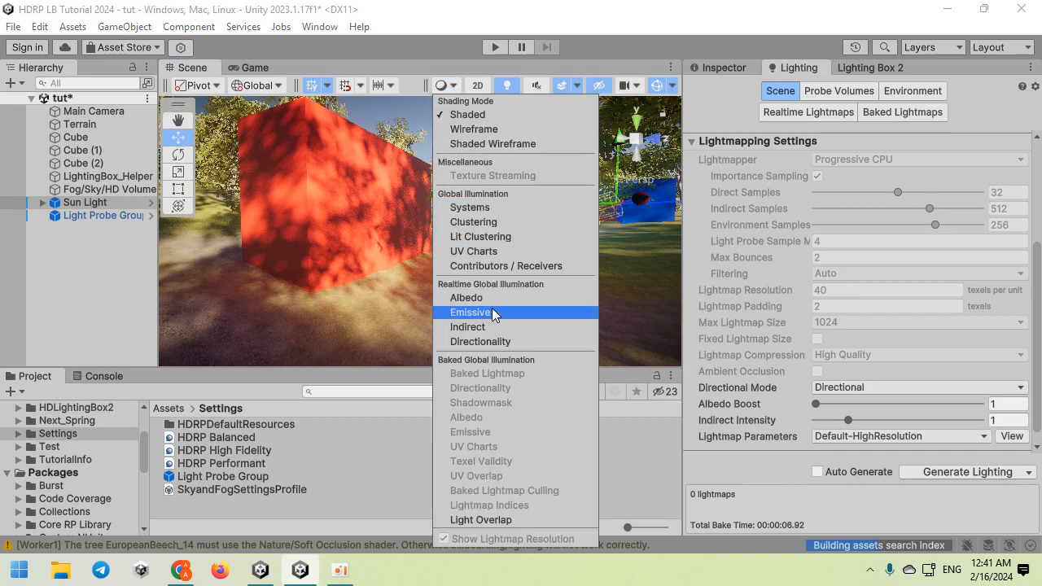
pyautogui.click(481, 222)
pyautogui.keyDown('alt'); pyautogui.moveTo(456, 244); pyautogui.dragTo(301, 250); pyautogui.keyUp('alt')
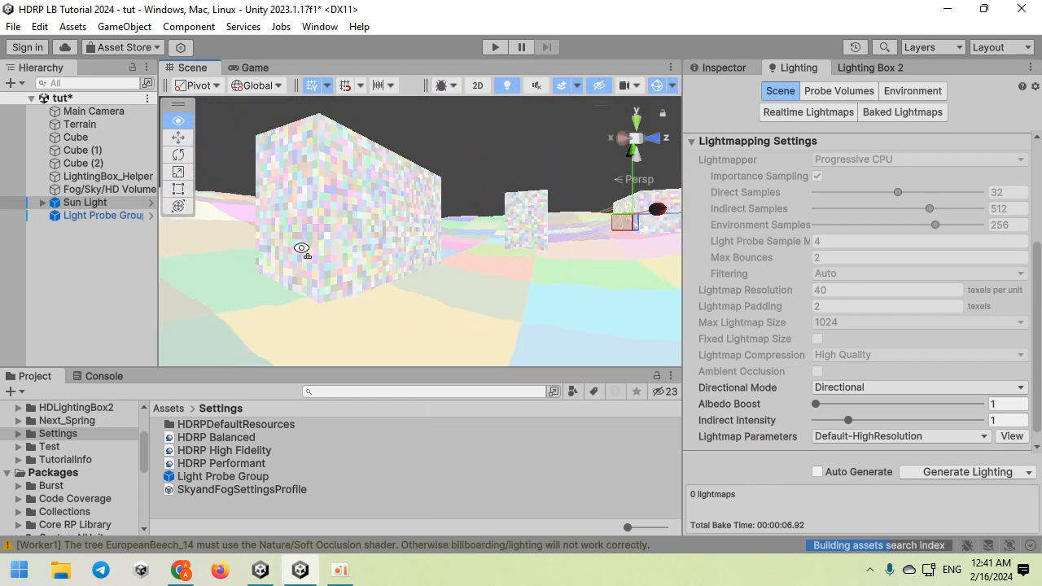
pyautogui.scroll(5, 317, 241)
pyautogui.keyDown('alt'); pyautogui.moveTo(371, 205); pyautogui.dragTo(477, 241); pyautogui.keyUp('alt')
pyautogui.scroll(-4, 477, 244)
pyautogui.keyDown('alt'); pyautogui.moveTo(477, 333); pyautogui.dragTo(464, 284); pyautogui.keyUp('alt')
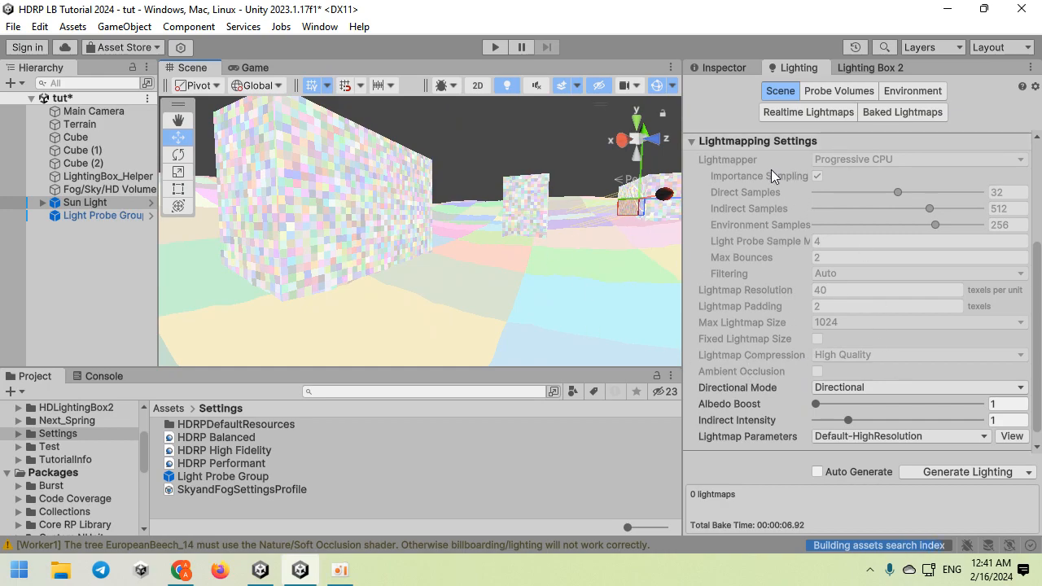
pyautogui.click(456, 85)
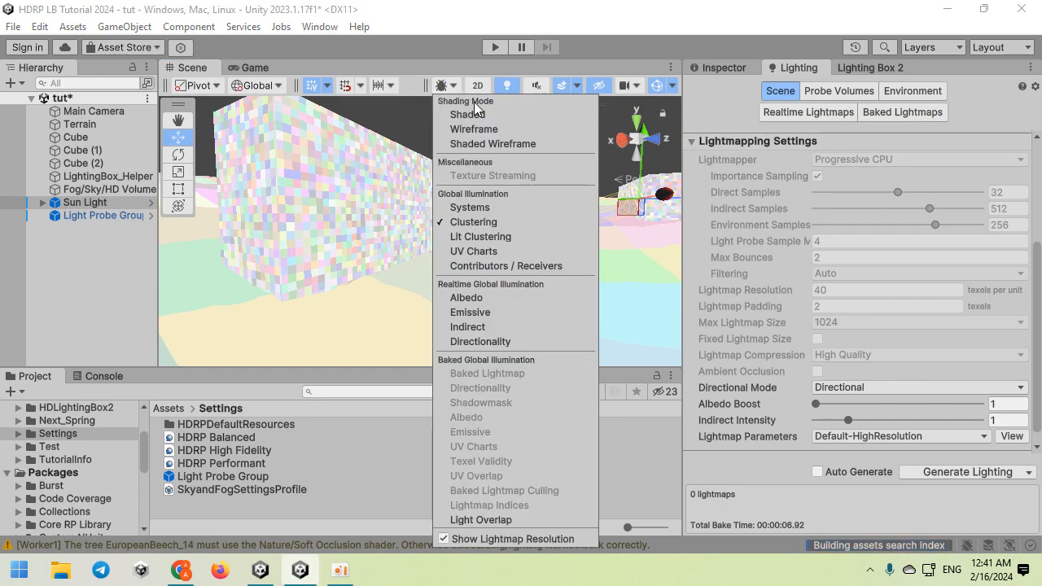
pyautogui.click(481, 120)
# Step: Add a Spot Light at the red cube
pyautogui.moveTo(360, 181)
pyautogui.keyDown('alt'); pyautogui.mouseDown()
pyautogui.moveTo(444, 288)
pyautogui.moveTo(358, 248)
pyautogui.mouseUp(); pyautogui.keyUp('alt')
pyautogui.press('w')
pyautogui.moveTo(358, 247)
pyautogui.mouseDown(button='right')
pyautogui.moveTo(298, 212)
pyautogui.moveTo(350, 229)
pyautogui.mouseUp(button='right')
pyautogui.click(487, 259)
pyautogui.press('s')
pyautogui.moveTo(488, 260); pyautogui.dragTo(391, 204, button='right')
pyautogui.click(124, 26)
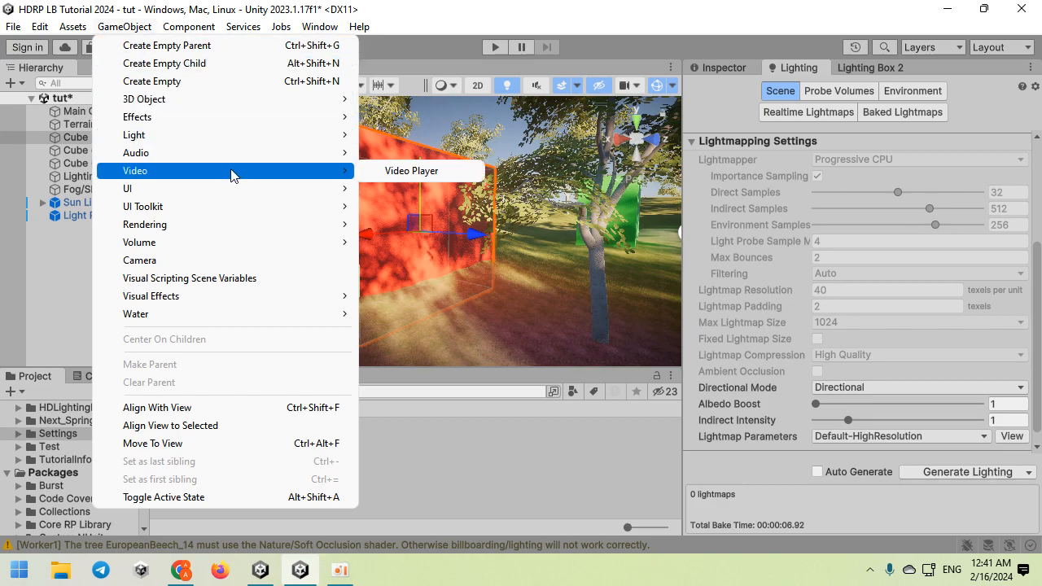
pyautogui.moveTo(248, 140)
pyautogui.click(407, 170)
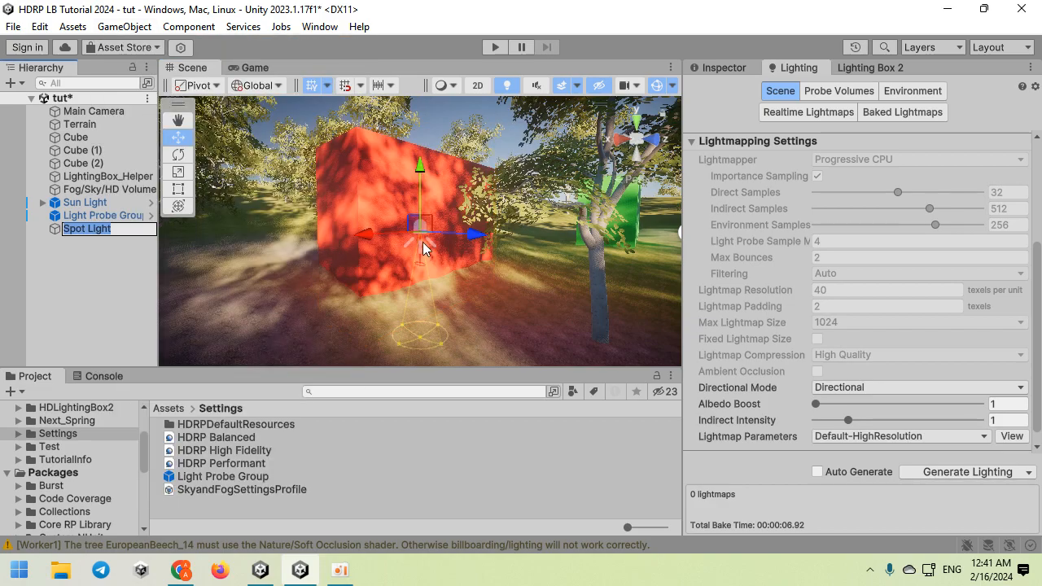
# Step: Move the spot light out in front of the red cube and rotate it to shine on the cube's face
pyautogui.moveTo(368, 235); pyautogui.dragTo(268, 244)
pyautogui.keyDown('alt'); pyautogui.moveTo(268, 248); pyautogui.dragTo(405, 216); pyautogui.keyUp('alt')
pyautogui.moveTo(405, 216); pyautogui.dragTo(399, 263, button='right')
pyautogui.press('e')
pyautogui.moveTo(445, 227); pyautogui.dragTo(420, 313)
# Step: Switch the spot light's intensity unit to Ev 100 and set the intensity to 24.75
pyautogui.click(736, 69)
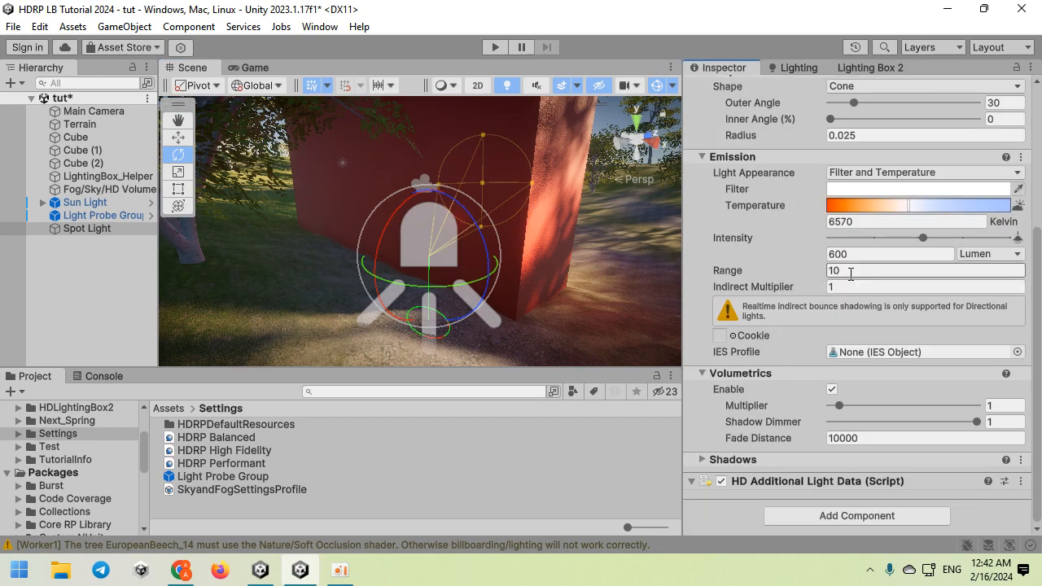
pyautogui.click(954, 253)
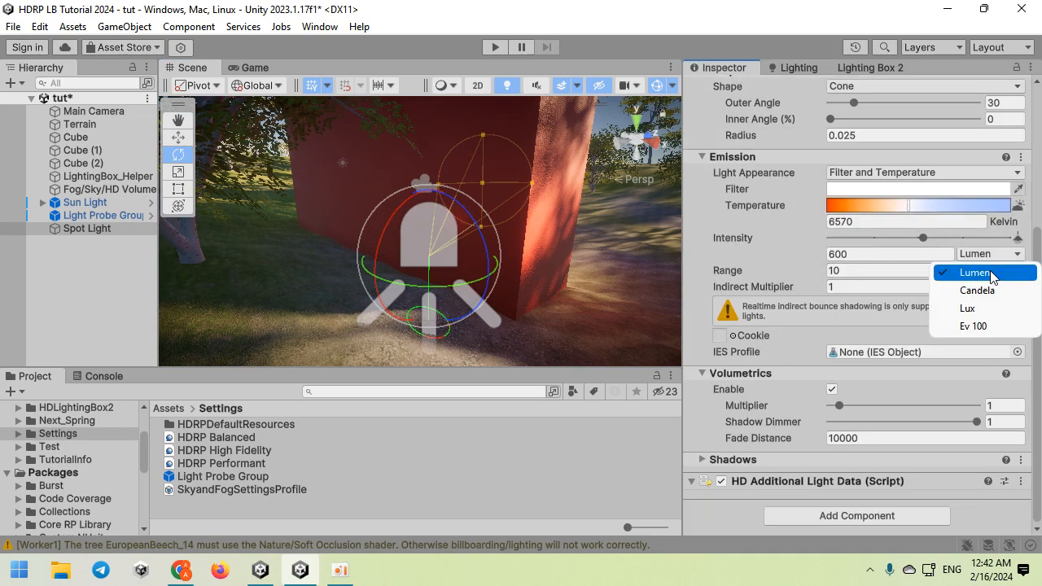
pyautogui.click(948, 323)
pyautogui.moveTo(999, 254); pyautogui.dragTo(1, 233)
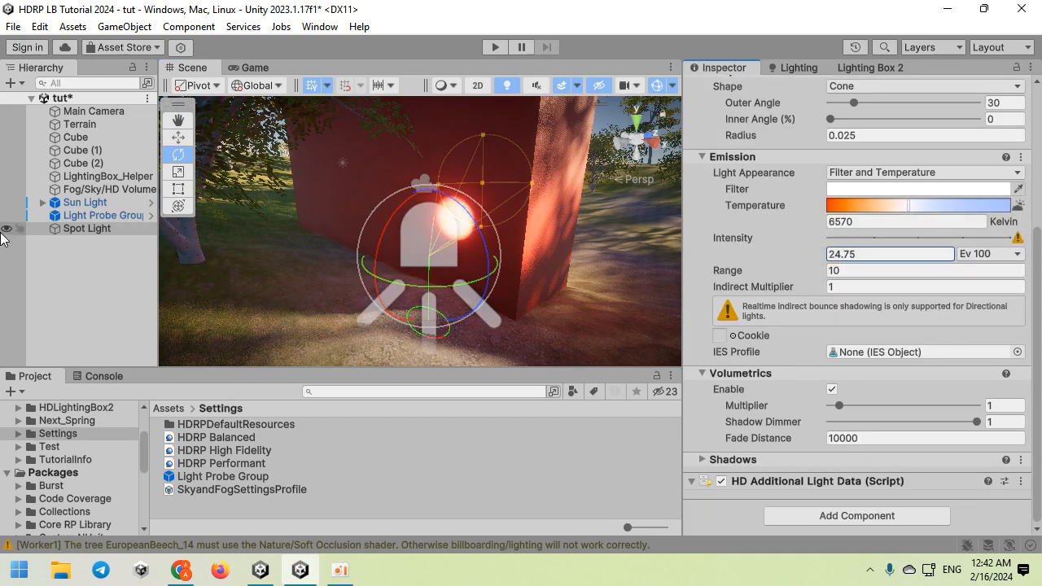
# Step: Set the spot light's Indirect Multiplier to 14.8 and shift the light beside the red cube
pyautogui.moveTo(277, 288); pyautogui.dragTo(0, 308, button='right')
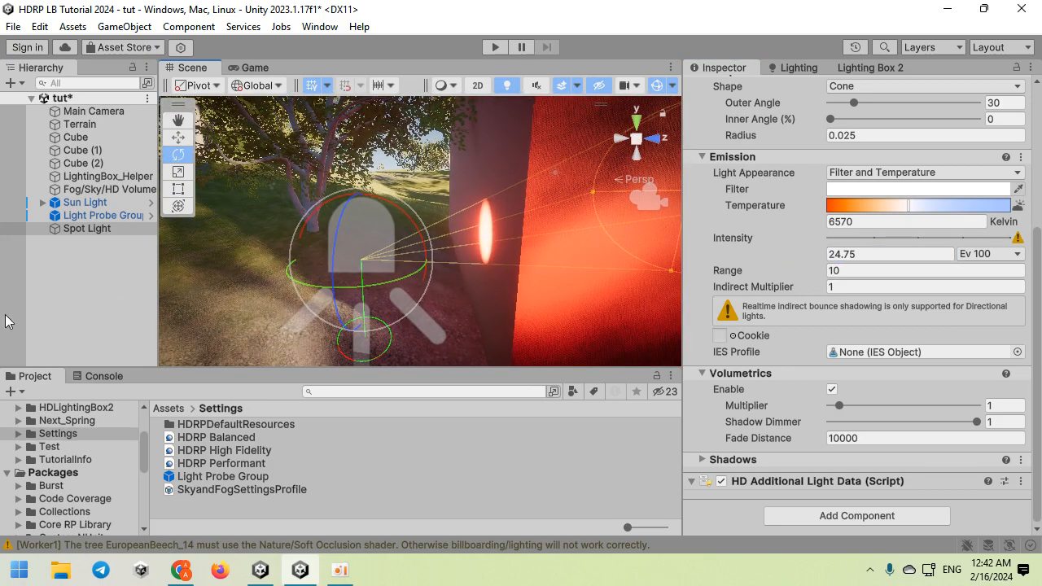
pyautogui.moveTo(769, 284); pyautogui.dragTo(876, 285)
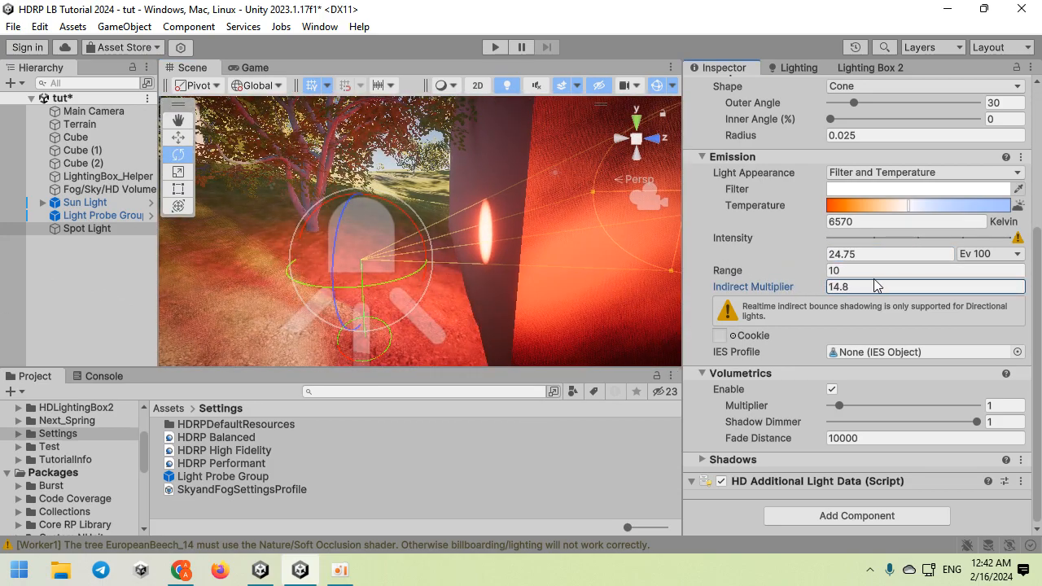
pyautogui.press('s')
pyautogui.moveTo(547, 279); pyautogui.dragTo(460, 269, button='right')
pyautogui.press('w')
pyautogui.moveTo(443, 255); pyautogui.dragTo(332, 251)
# Step: Examine the bounced light on the nearby trees and raise the spot light's Indirect Multiplier to 23.24
pyautogui.moveTo(376, 290); pyautogui.dragTo(126, 193, button='right')
pyautogui.press('w')
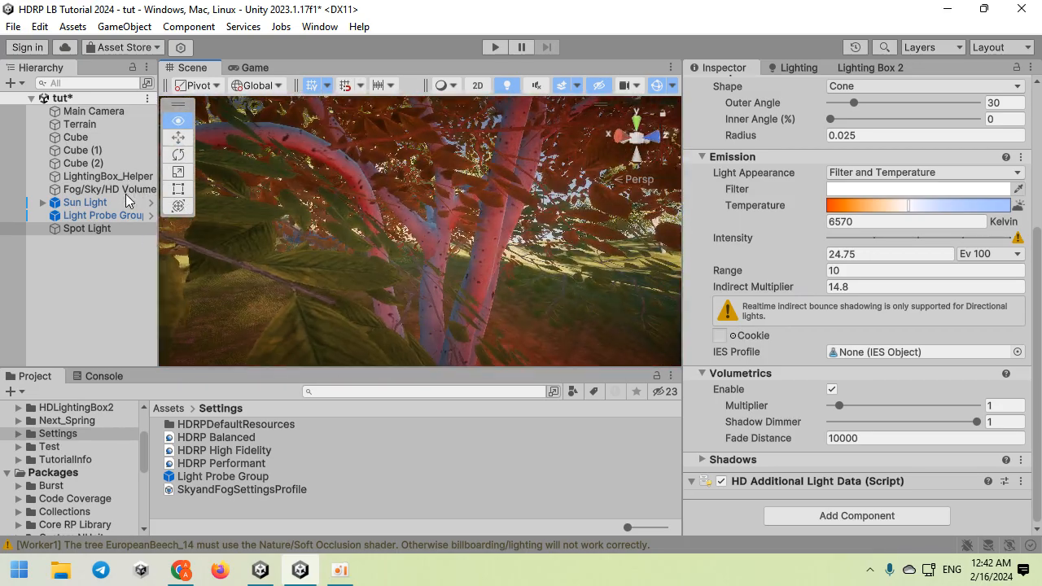
pyautogui.moveTo(447, 240); pyautogui.dragTo(496, 263, button='right')
pyautogui.press('w')
pyautogui.press('s')
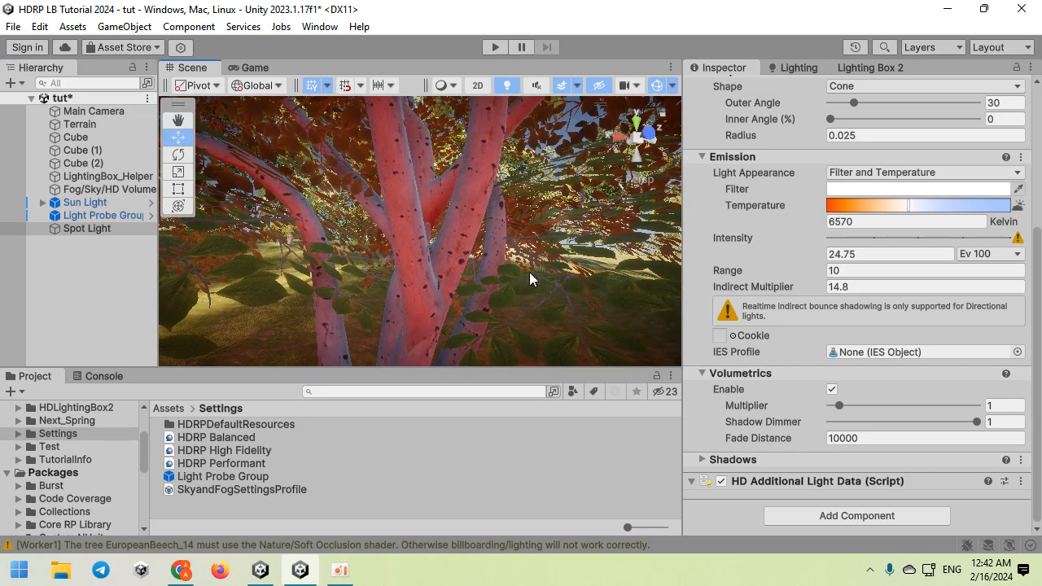
pyautogui.moveTo(781, 287); pyautogui.dragTo(944, 276)
pyautogui.press('f')
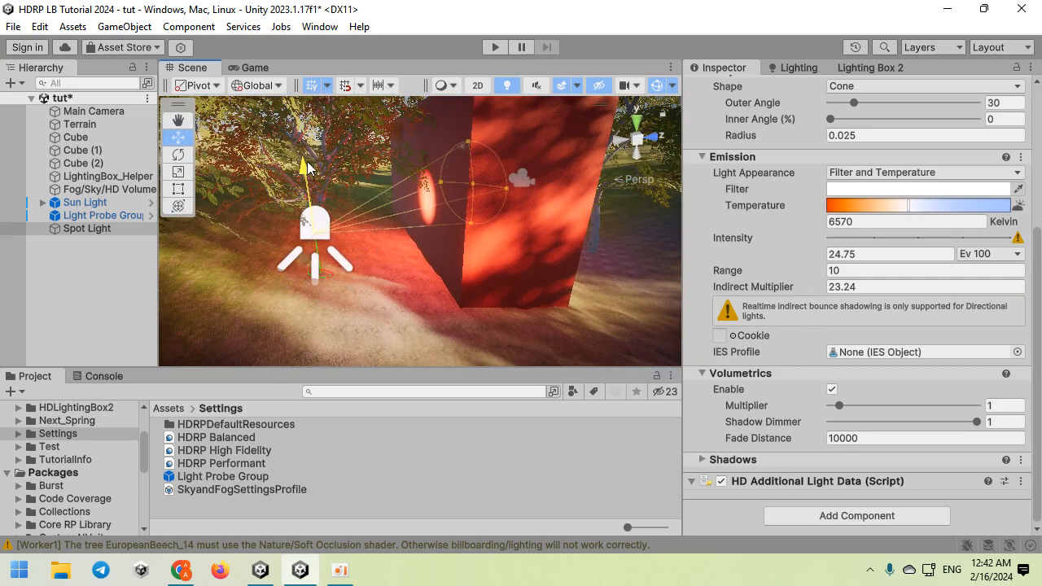
pyautogui.moveTo(308, 175); pyautogui.dragTo(234, 67, button='right')
pyautogui.press('s')
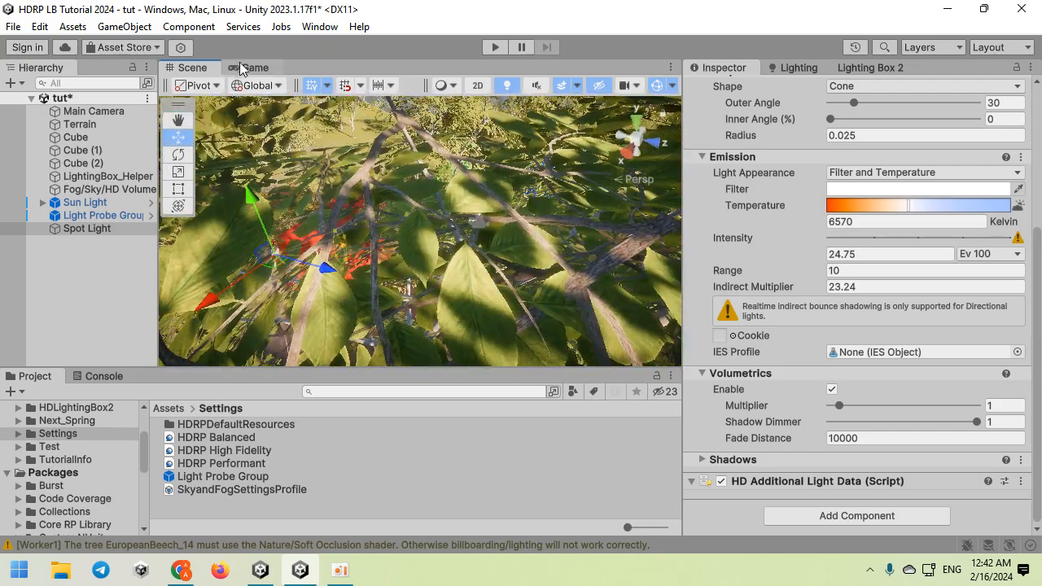
# Step: Run the scene in play mode and check the Game view maximized before restoring the normal layout
pyautogui.click(248, 67)
pyautogui.click(854, 68)
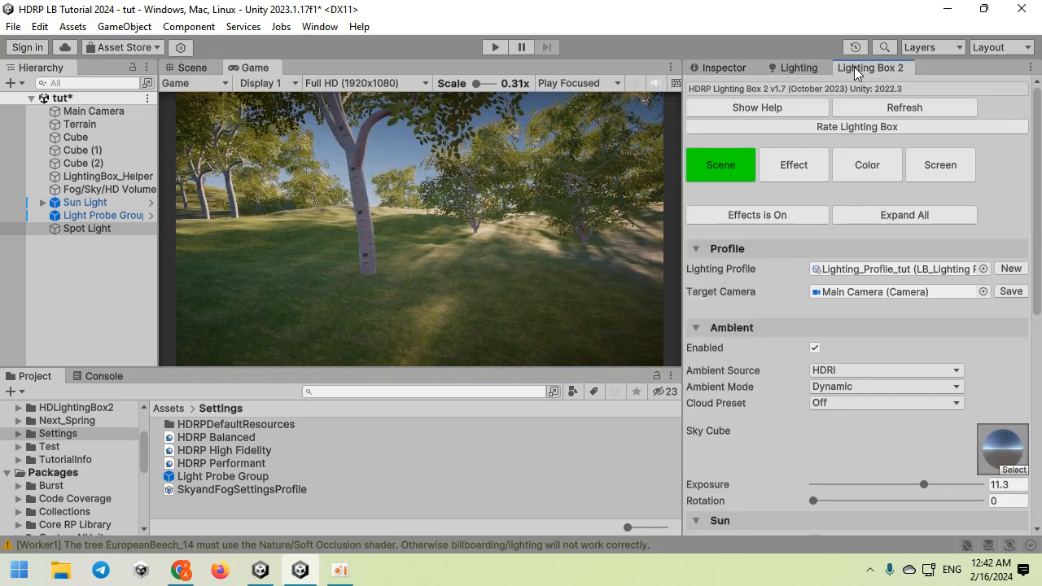
pyautogui.scroll(-10, 793, 354)
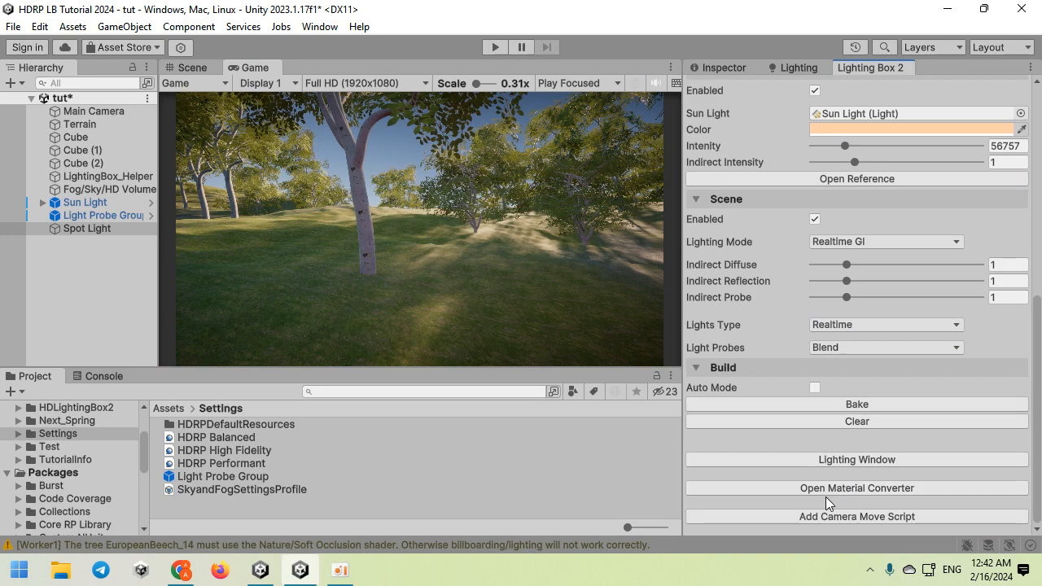
pyautogui.click(494, 47)
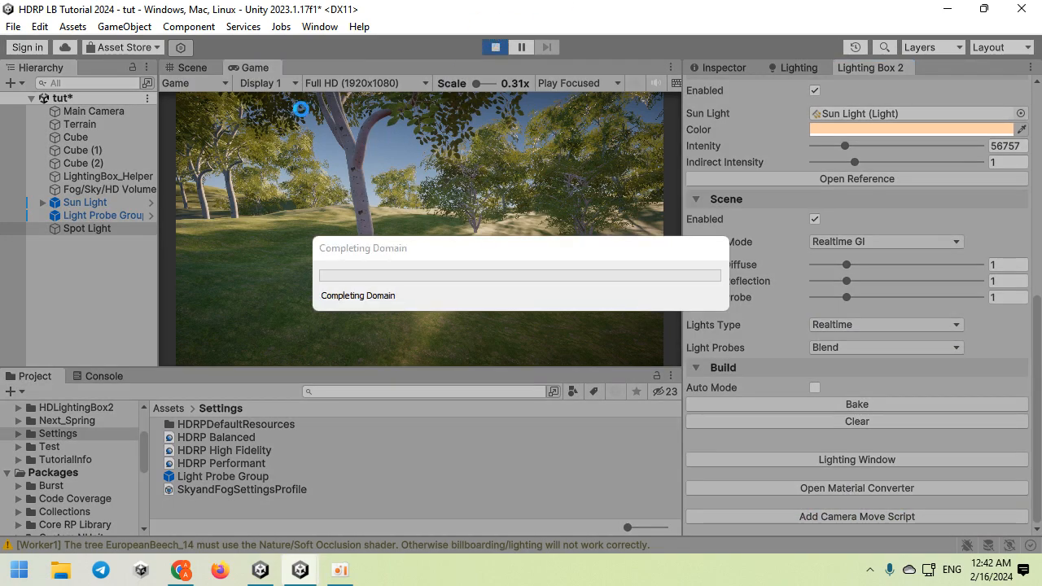
pyautogui.doubleClick(255, 67)
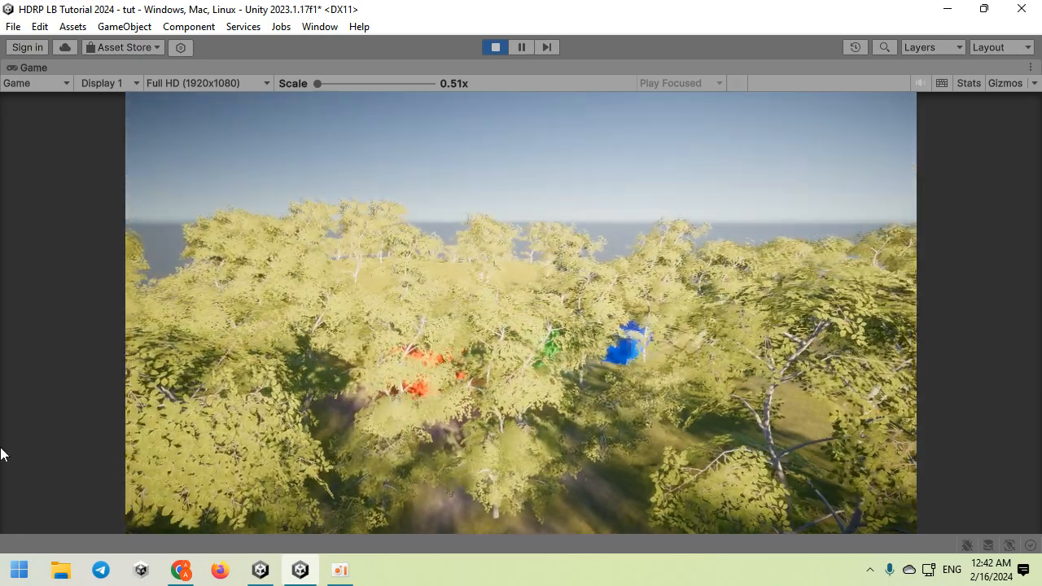
pyautogui.hotkey('shift', 'space')
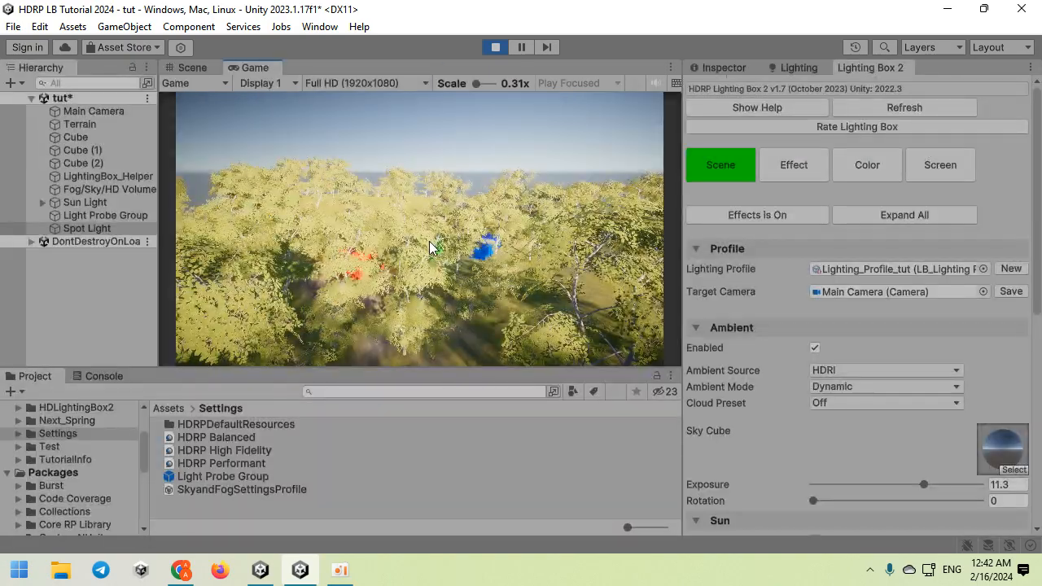
# Step: Enable Ambient Occlusion in Lighting Box 2's screen effects, with intensity 2 and radius 2.17
pyautogui.click(810, 167)
pyautogui.click(911, 172)
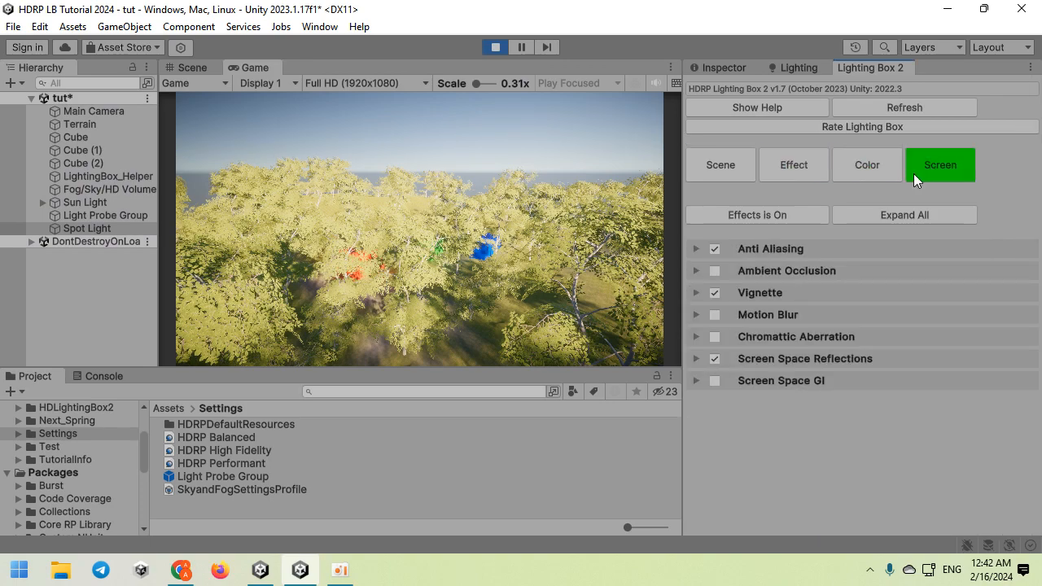
pyautogui.click(715, 271)
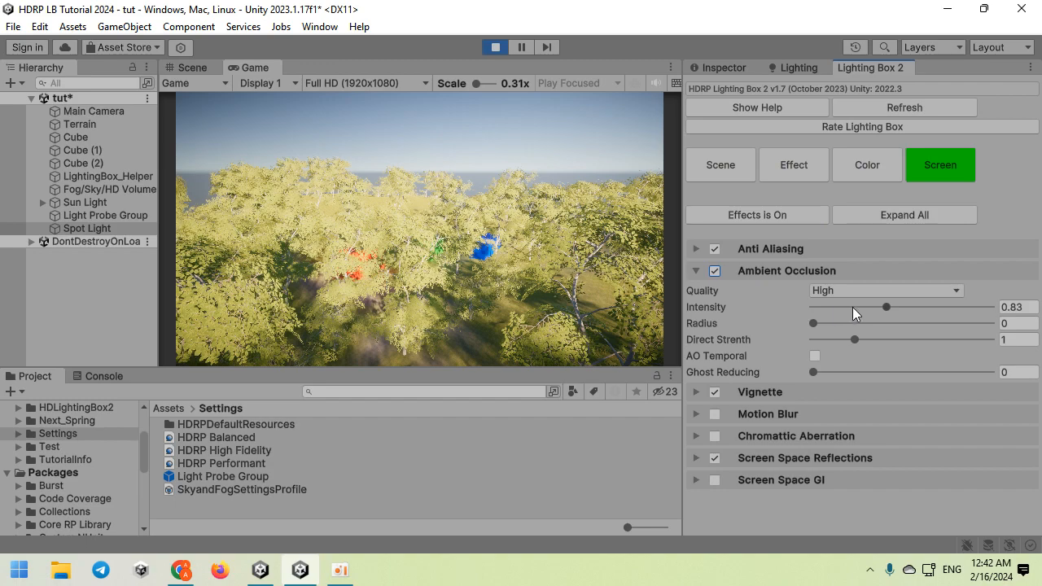
pyautogui.moveTo(898, 306); pyautogui.dragTo(1040, 301)
pyautogui.moveTo(836, 323); pyautogui.dragTo(903, 312)
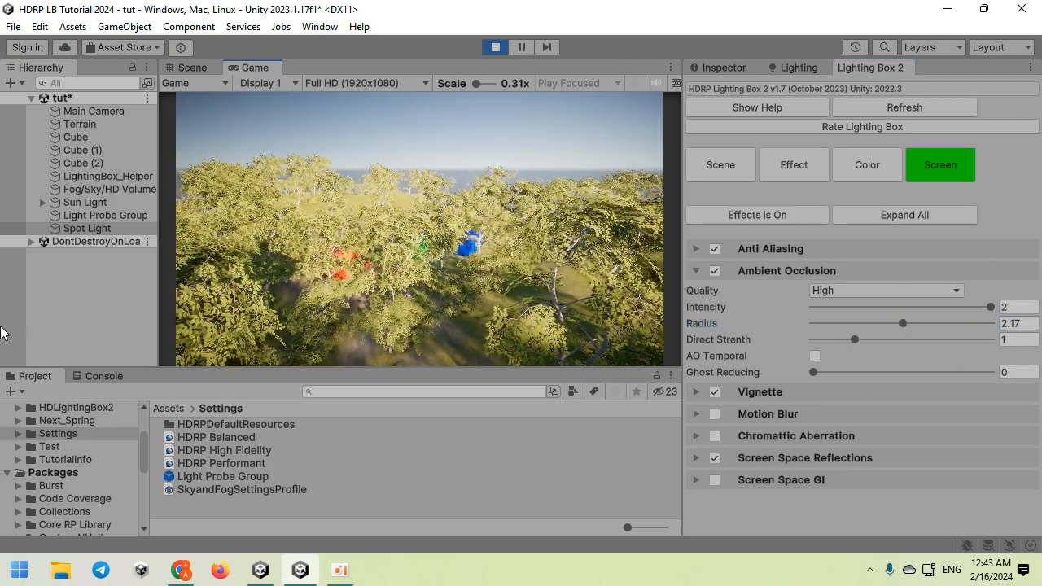
# Step: Compare the scene with Ambient Occlusion off and on, from above the trees and close to the red cube
pyautogui.click(715, 272)
pyautogui.click(715, 272)
pyautogui.click(715, 272)
pyautogui.click(714, 272)
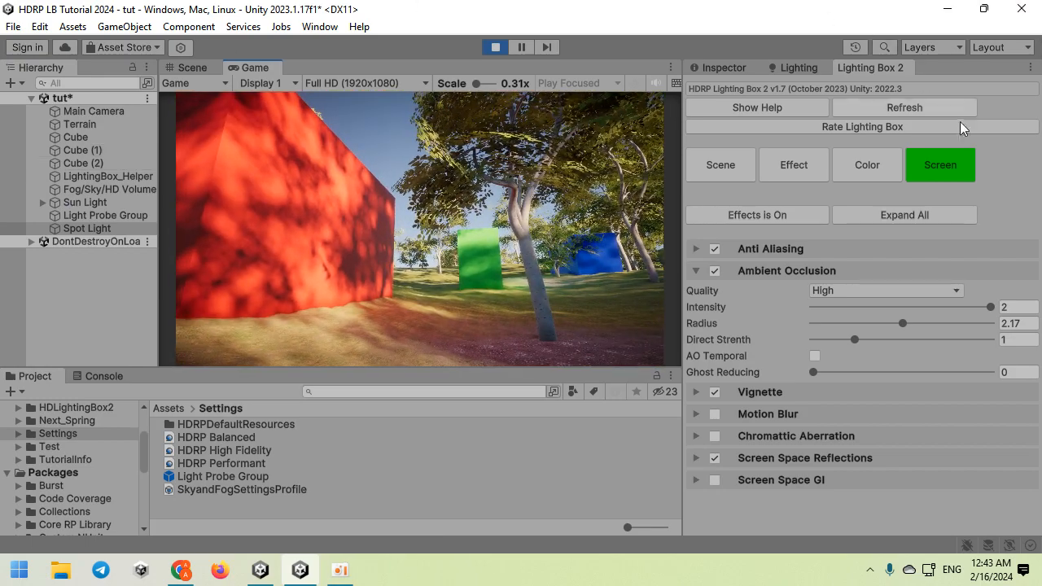
pyautogui.click(718, 271)
pyautogui.click(718, 270)
pyautogui.click(716, 271)
pyautogui.click(714, 271)
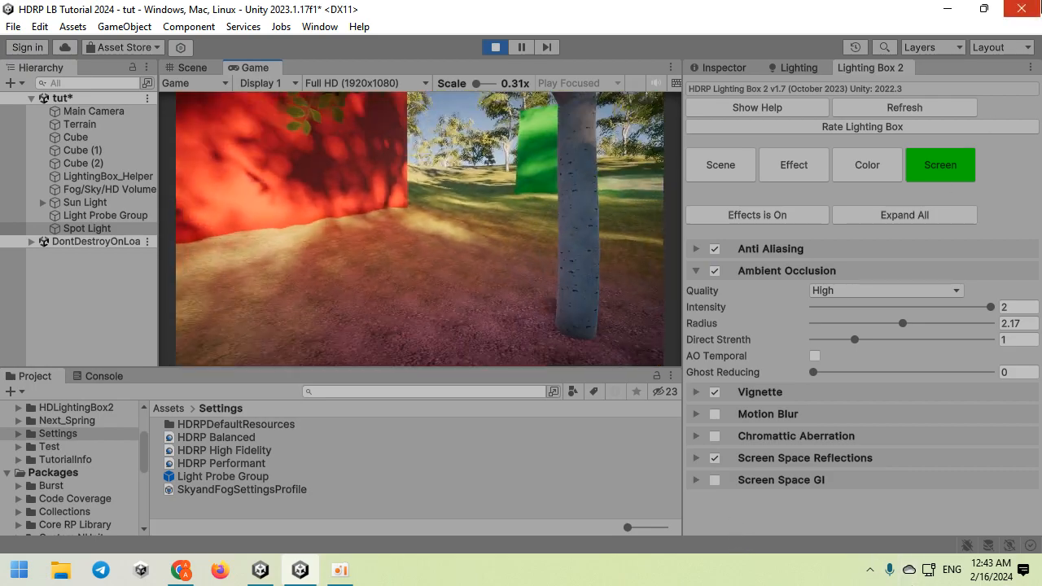
# Step: Set the Sun Light's Sun Intensity Multiplier to 30663 and Indirect Multiplier to 6.51, and check the bounced light around the red cube
pyautogui.click(90, 202)
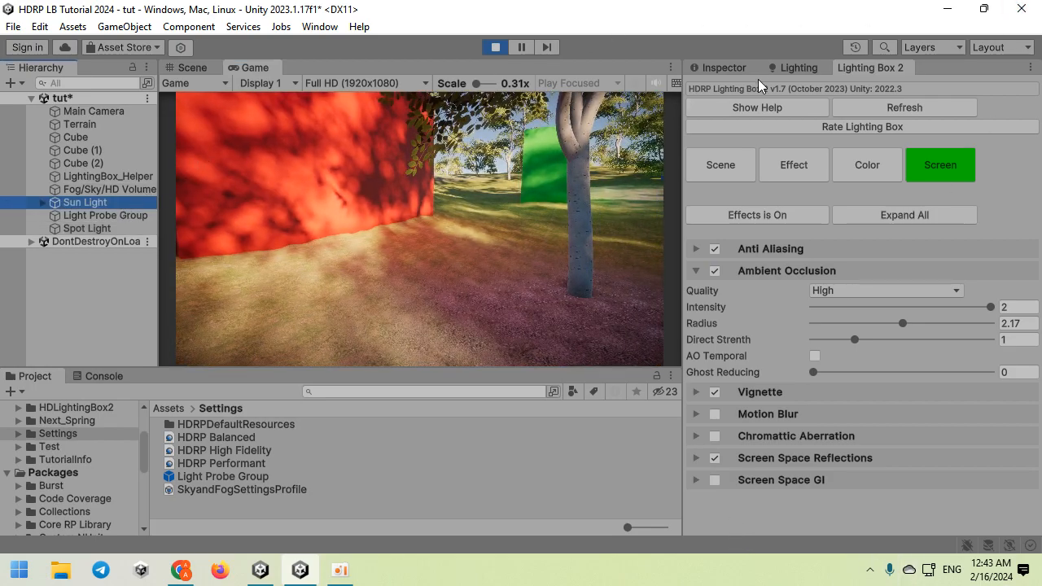
pyautogui.click(723, 65)
pyautogui.scroll(-3, 875, 293)
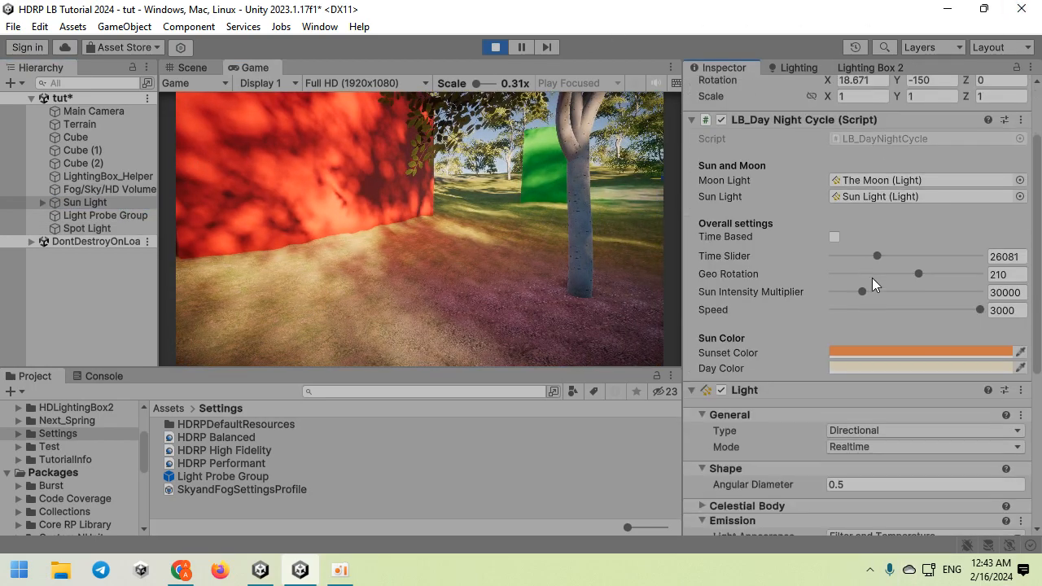
pyautogui.moveTo(863, 293)
pyautogui.mouseDown()
pyautogui.moveTo(893, 293)
pyautogui.moveTo(860, 295)
pyautogui.mouseUp()
pyautogui.scroll(-6, 806, 331)
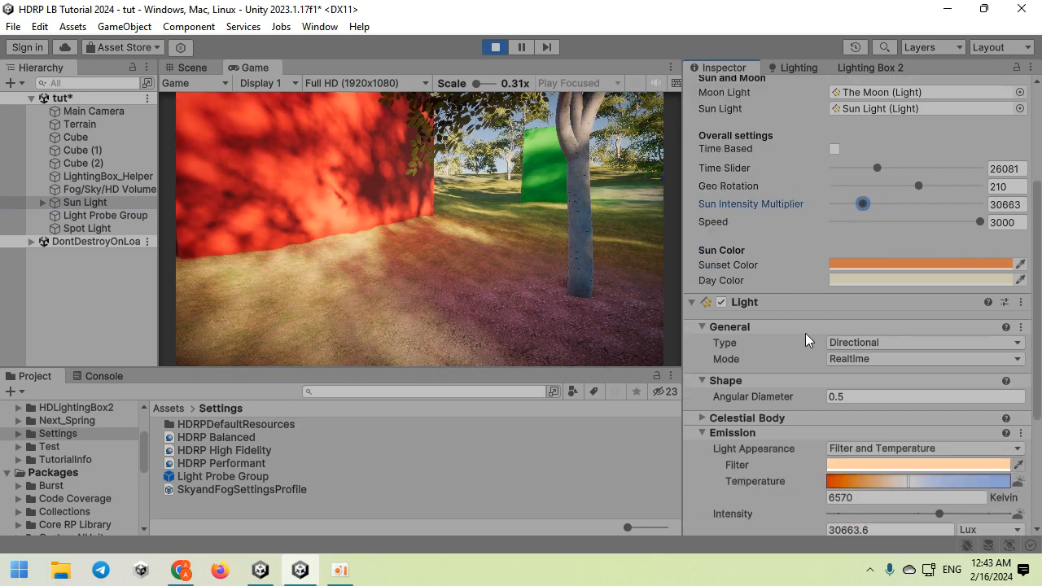
pyautogui.moveTo(814, 370); pyautogui.dragTo(944, 373)
pyautogui.click(570, 250)
pyautogui.press('s')
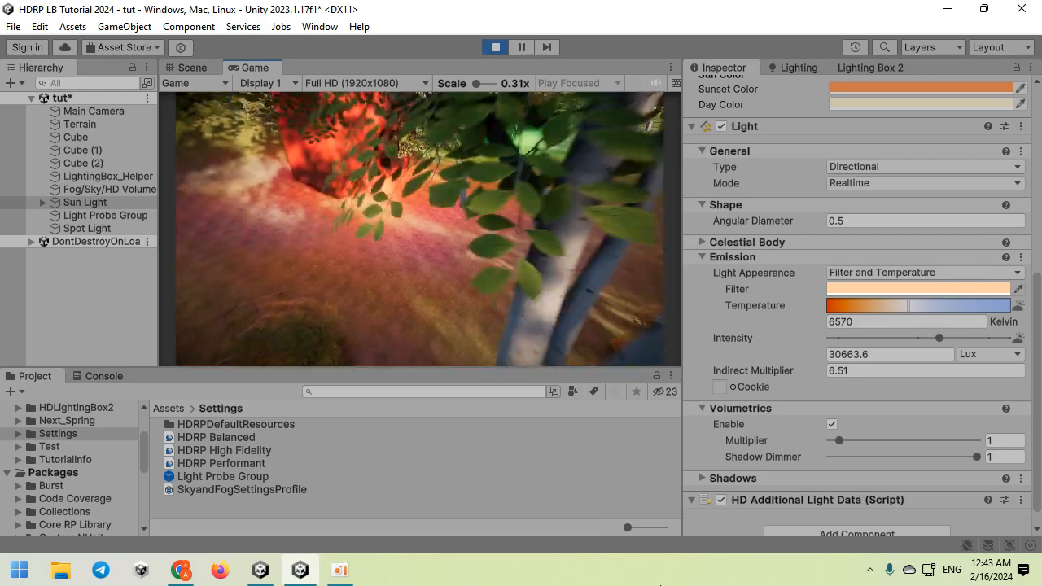
pyautogui.press('d')
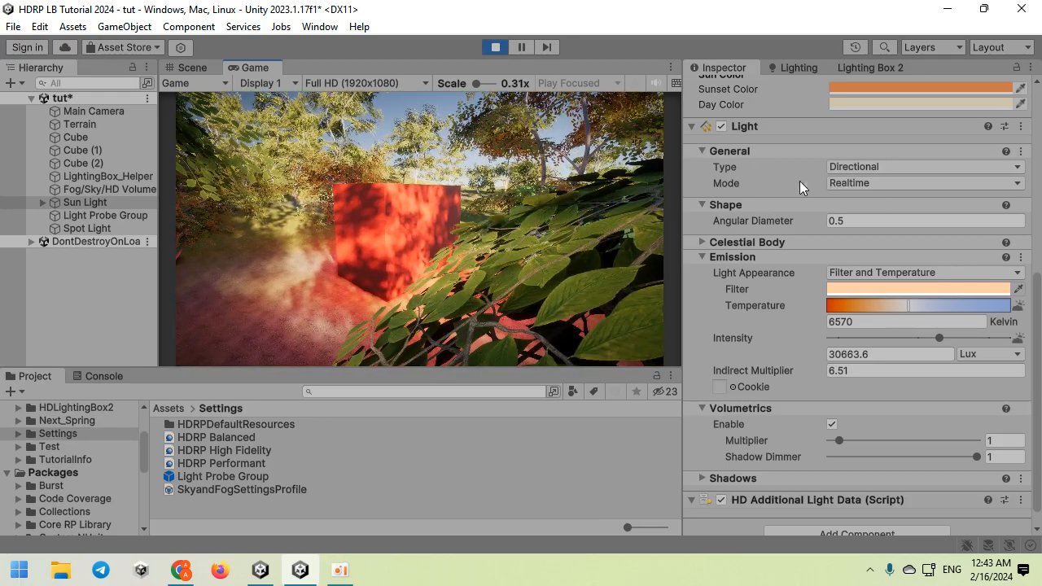
# Step: Rotate the sun to Geo Rotation 26, inspect the bounce around the cubes, and set Geo Rotation to 159
pyautogui.scroll(10, 822, 176)
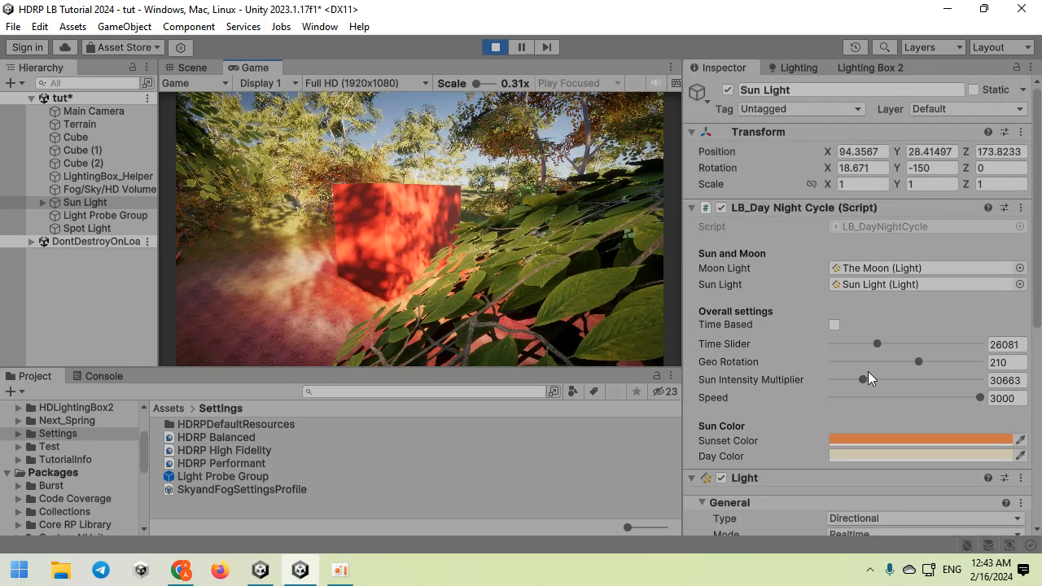
pyautogui.moveTo(907, 367); pyautogui.dragTo(834, 371)
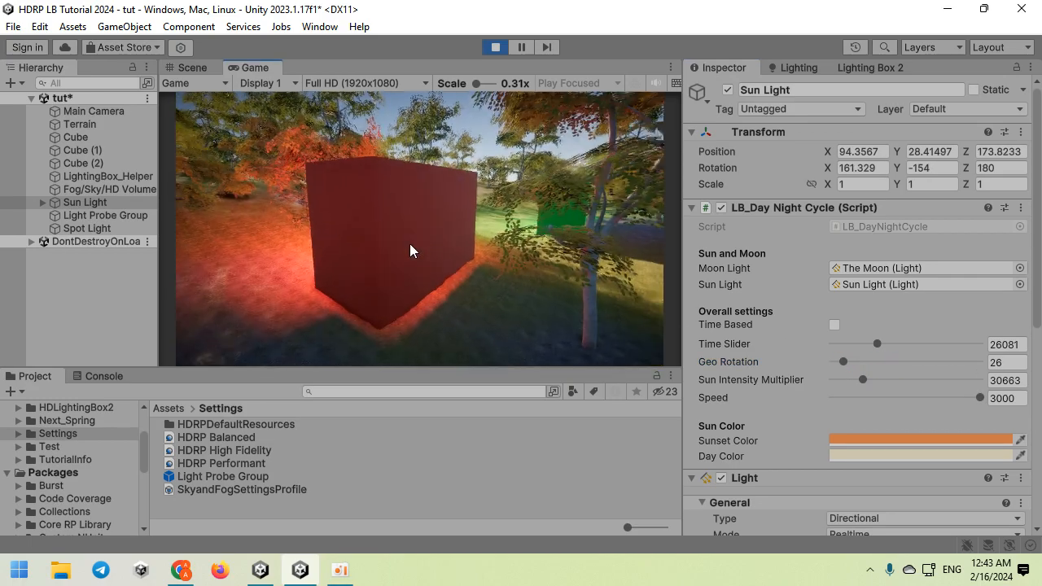
pyautogui.press('w')
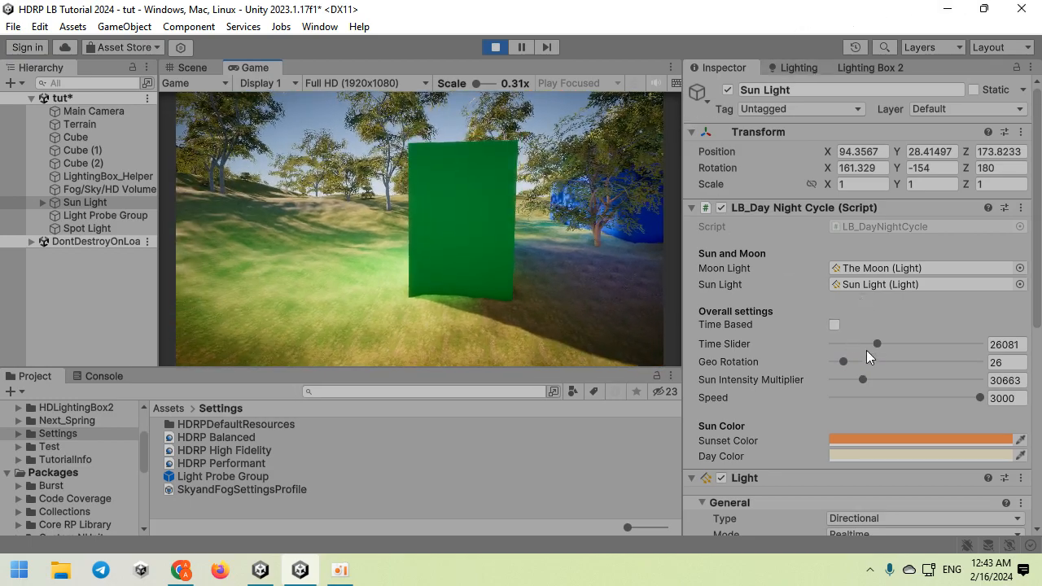
pyautogui.moveTo(847, 370); pyautogui.dragTo(898, 308)
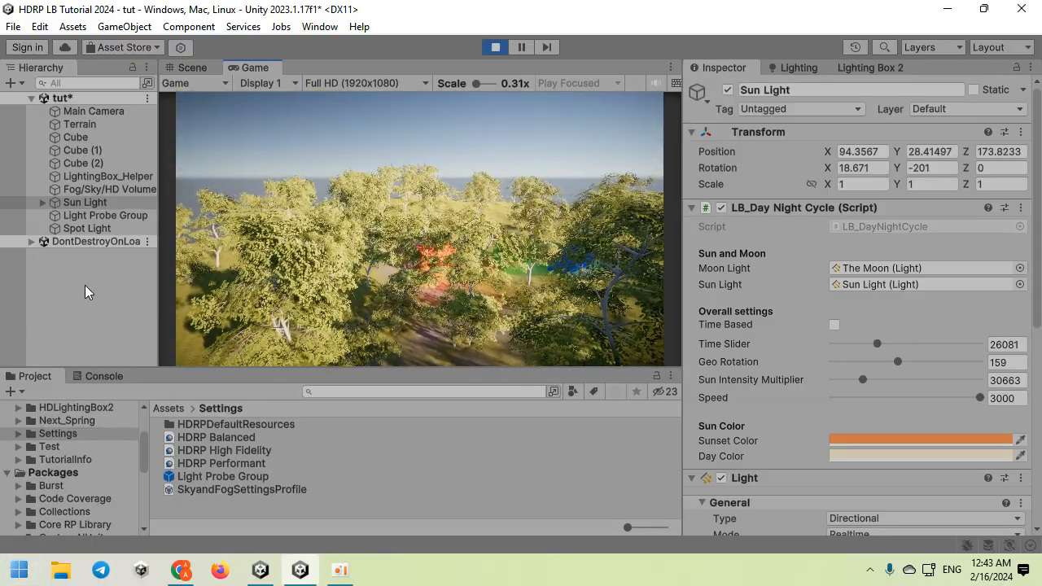
# Step: Recheck the Ambient Occlusion effect in Lighting Box 2, leave it enabled, and raise the Vignette intensity to 0.3
pyautogui.click(840, 69)
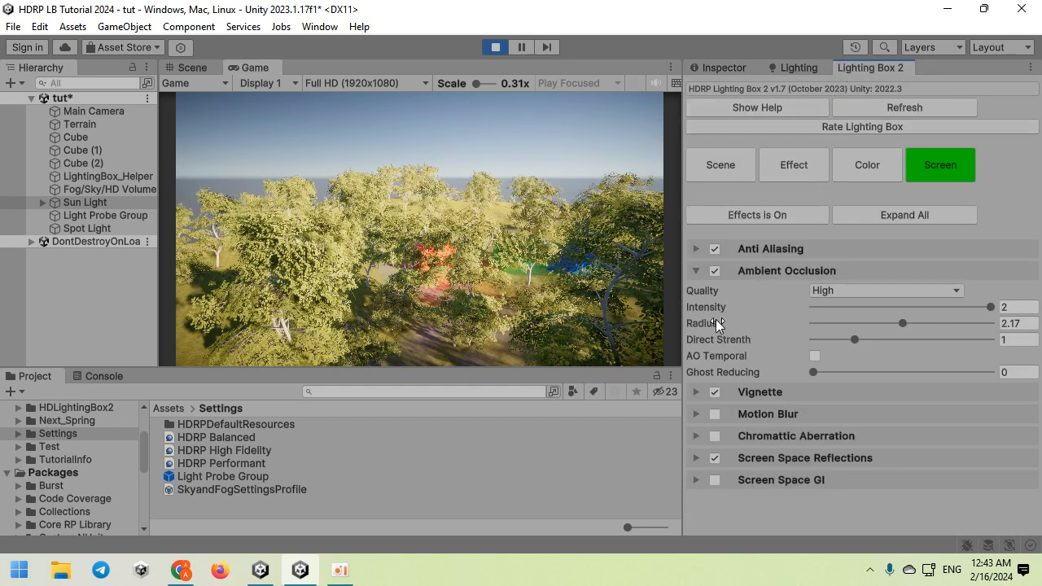
pyautogui.click(714, 271)
pyautogui.click(753, 275)
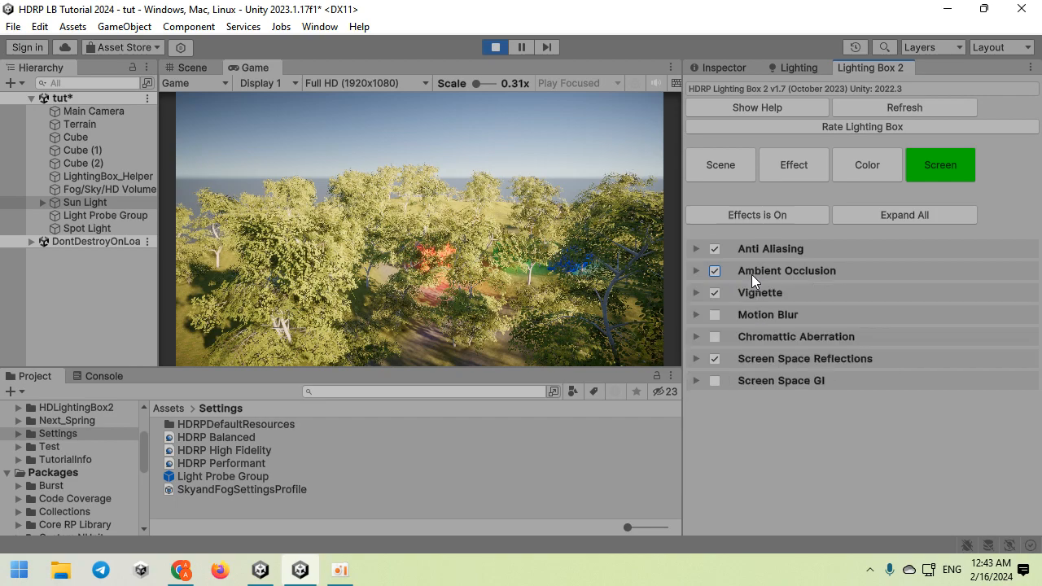
pyautogui.click(771, 294)
pyautogui.moveTo(954, 314); pyautogui.dragTo(992, 312)
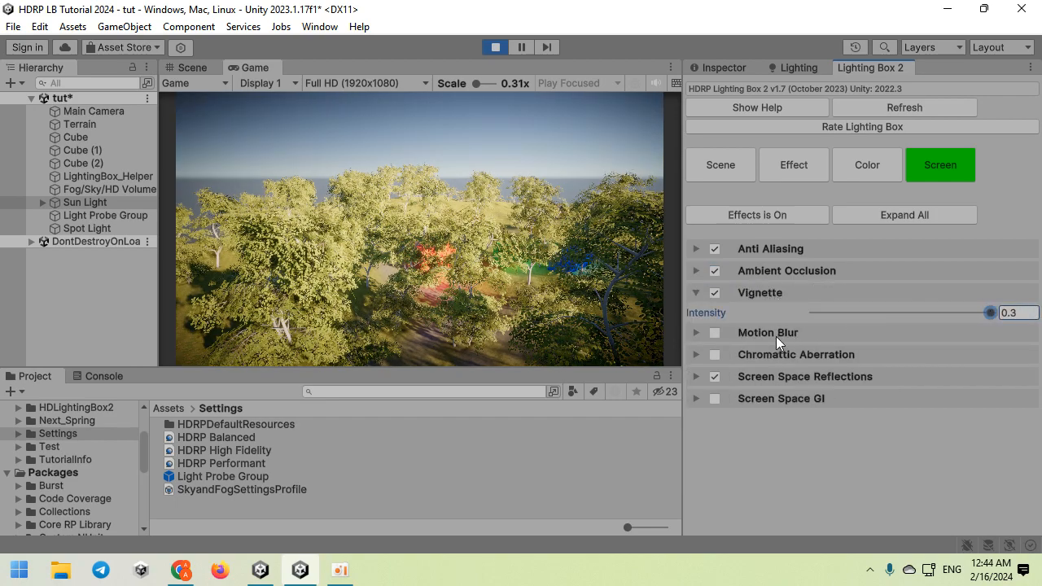
# Step: Enable Chromatic Aberration, and test Motion Blur while moving the camera before turning the blur off
pyautogui.click(714, 355)
pyautogui.click(558, 268)
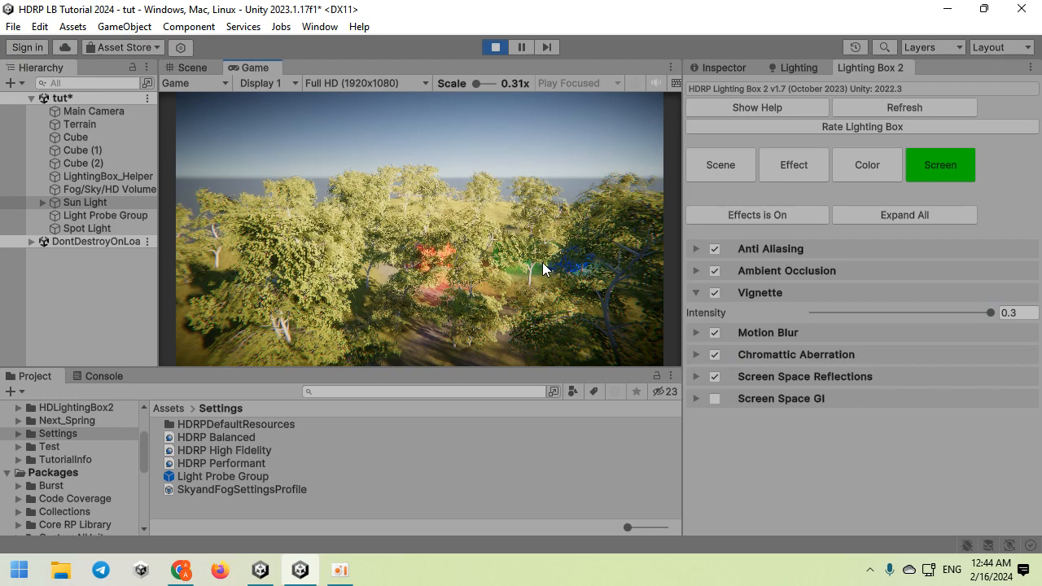
pyautogui.press('w')
pyautogui.moveTo(543, 263); pyautogui.dragTo(569, 244, button='right')
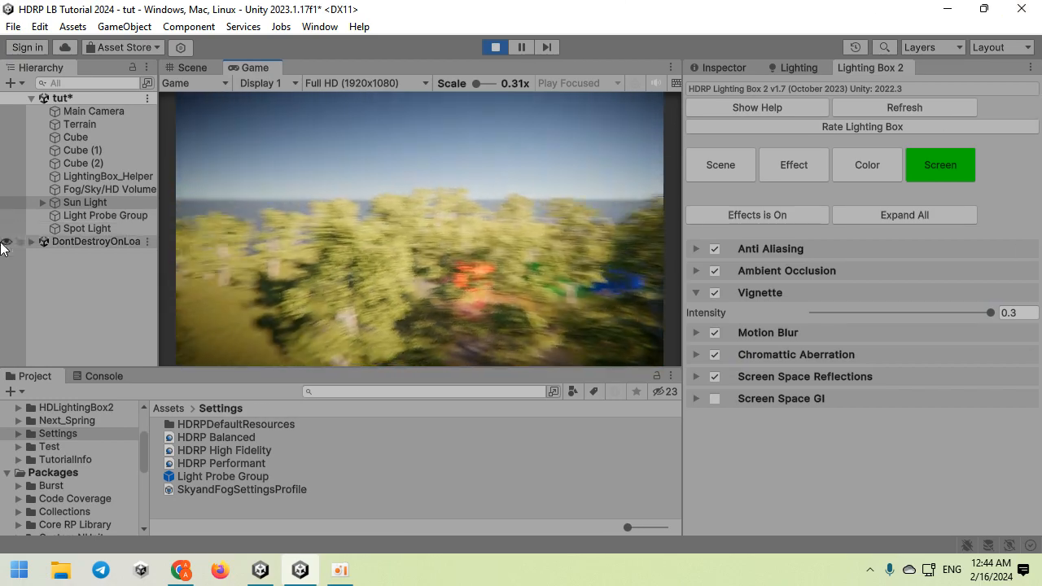
pyautogui.press('w')
pyautogui.click(715, 333)
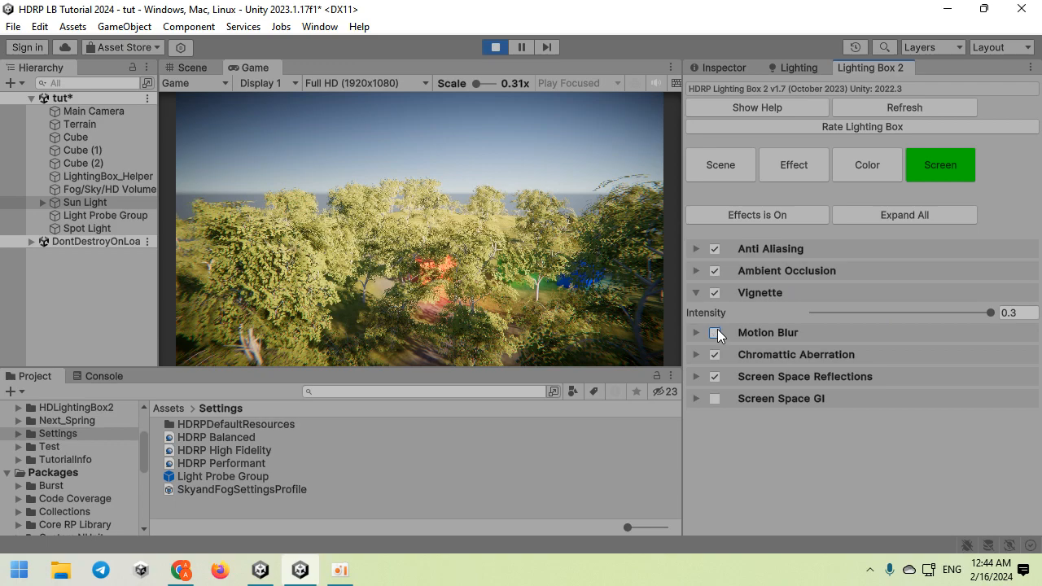
# Step: Show the Screen Space Reflections settings and compare the scene with Screen Space GI on and off, leaving it off
pyautogui.click(770, 376)
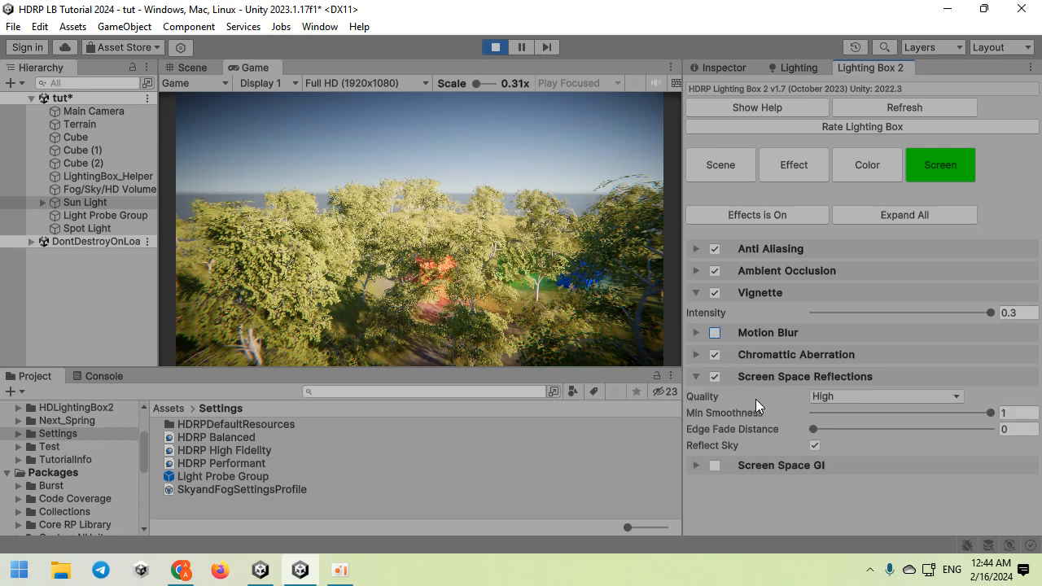
pyautogui.click(717, 467)
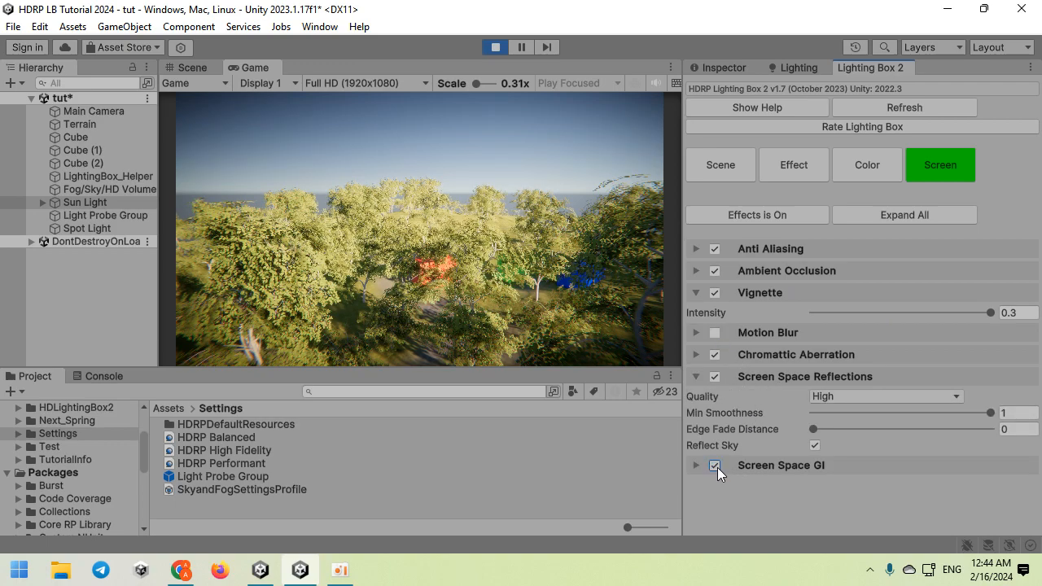
pyautogui.click(716, 467)
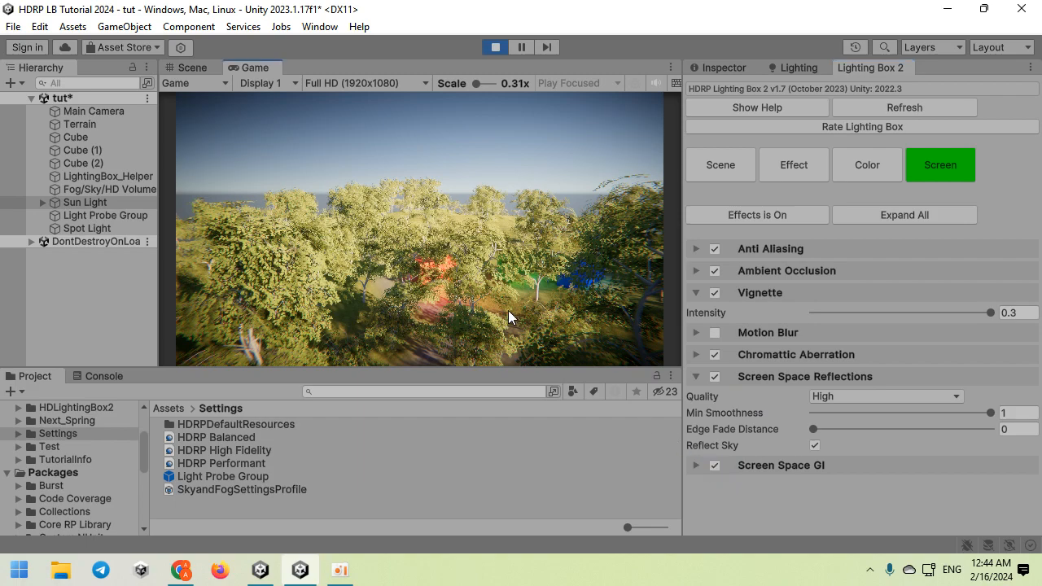
pyautogui.click(720, 466)
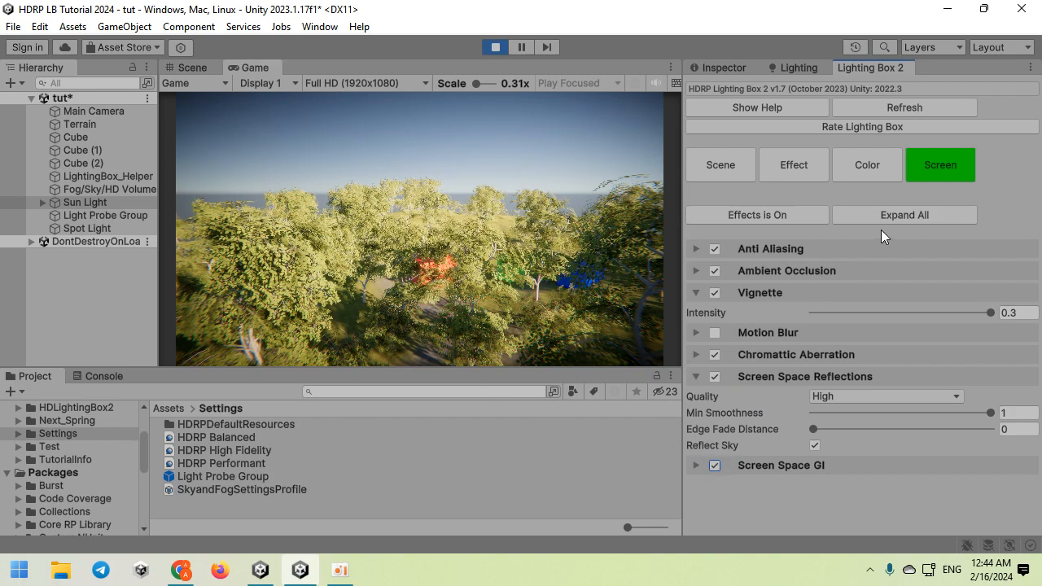
pyautogui.click(717, 466)
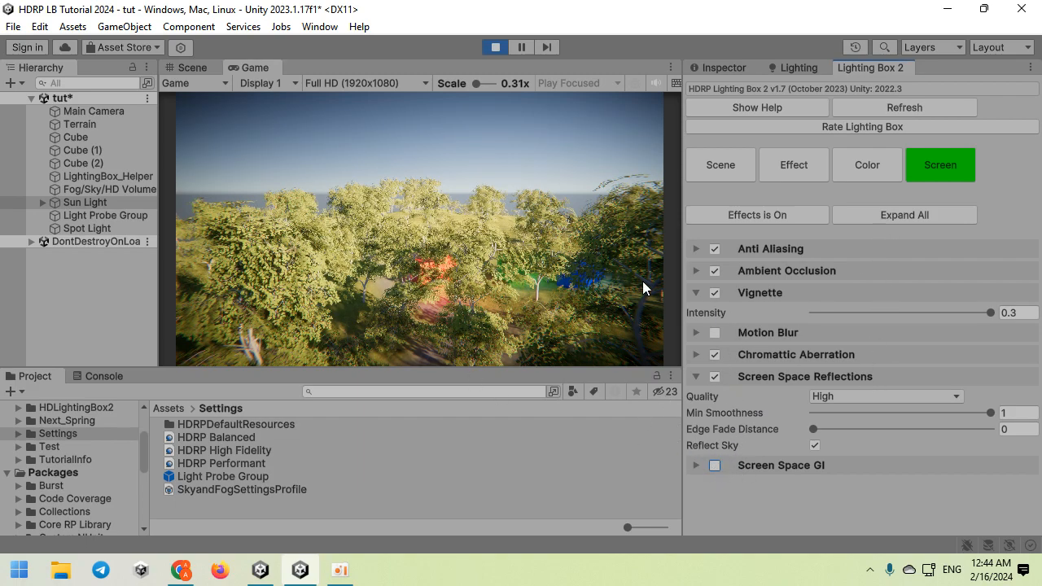
# Step: Set the Color Grading contrast to 0.332 and gamma to 0.334
pyautogui.click(854, 171)
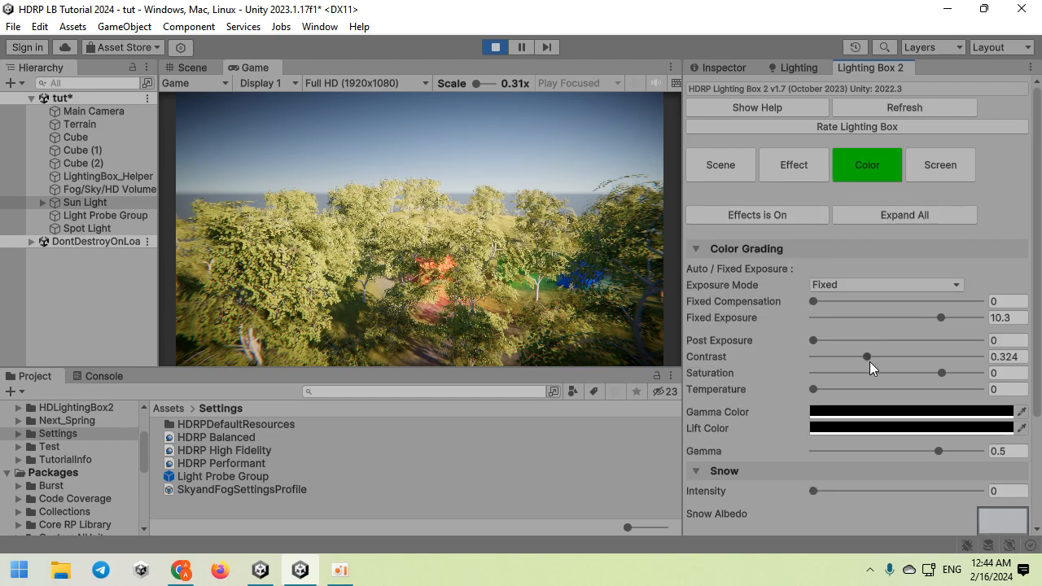
pyautogui.moveTo(876, 355)
pyautogui.mouseDown()
pyautogui.moveTo(921, 361)
pyautogui.moveTo(867, 355)
pyautogui.mouseUp()
pyautogui.moveTo(938, 451)
pyautogui.mouseDown()
pyautogui.moveTo(968, 451)
pyautogui.moveTo(918, 451)
pyautogui.moveTo(930, 448)
pyautogui.mouseUp()
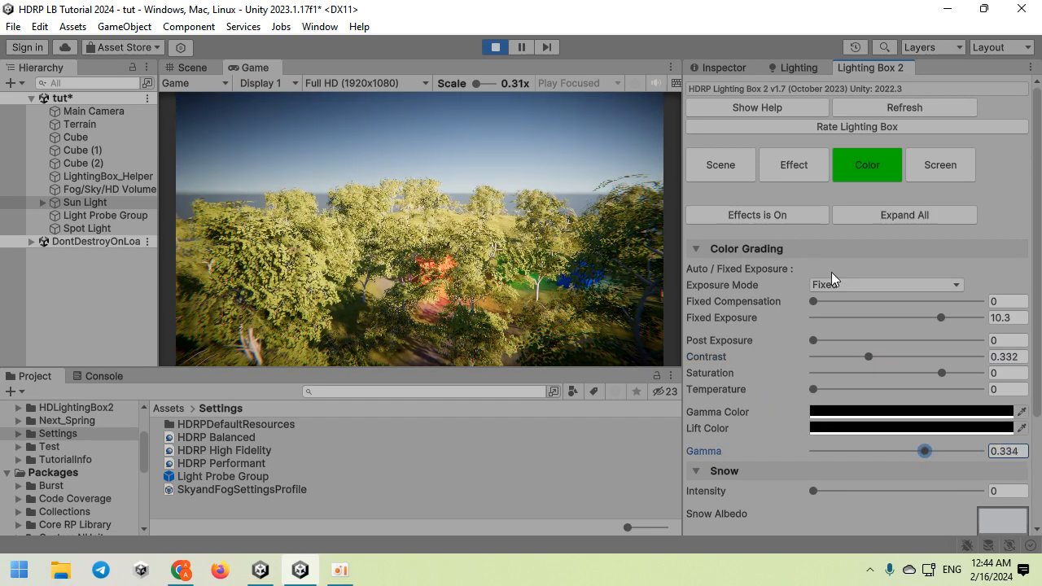
# Step: Preview several HDRI cubemaps as the ambient Sky Cube, including 519-, 518- and 514-free-hdri-skies-com
pyautogui.click(721, 165)
pyautogui.scroll(-1, 858, 300)
pyautogui.scroll(-1, 859, 299)
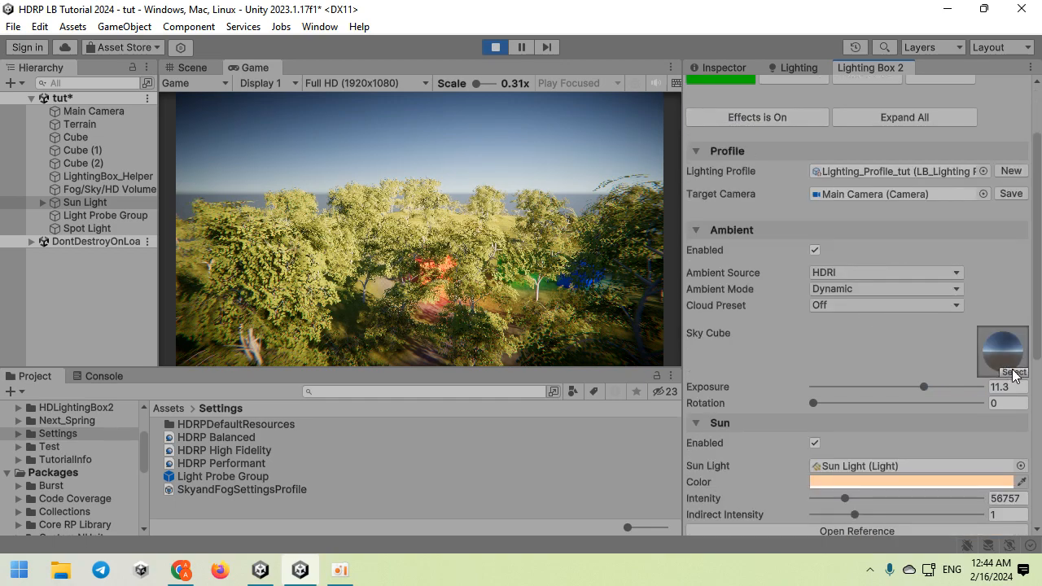
pyautogui.click(1010, 373)
pyautogui.click(942, 293)
pyautogui.click(940, 303)
pyautogui.click(946, 354)
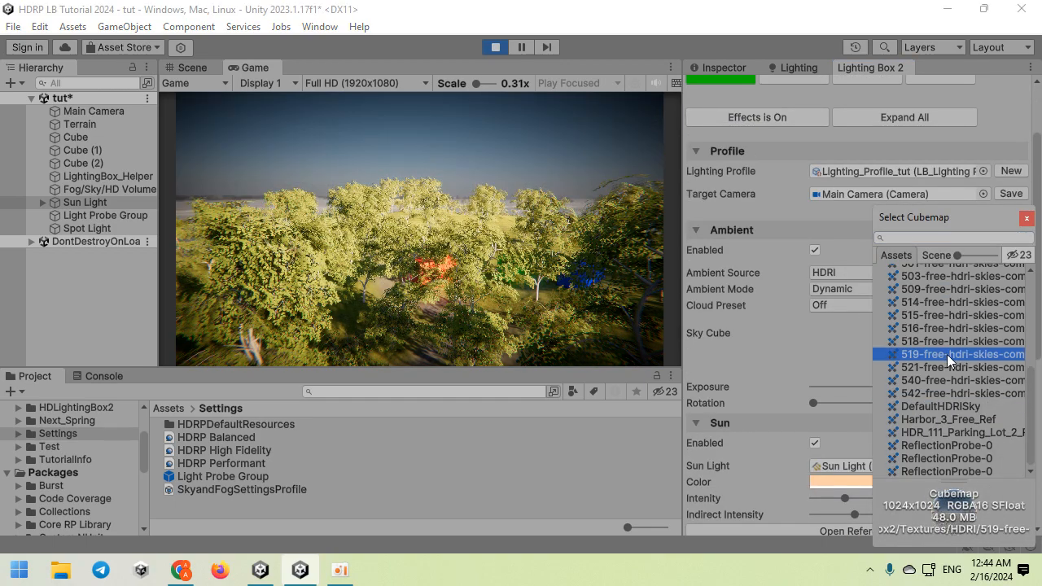
pyautogui.click(952, 376)
pyautogui.click(964, 328)
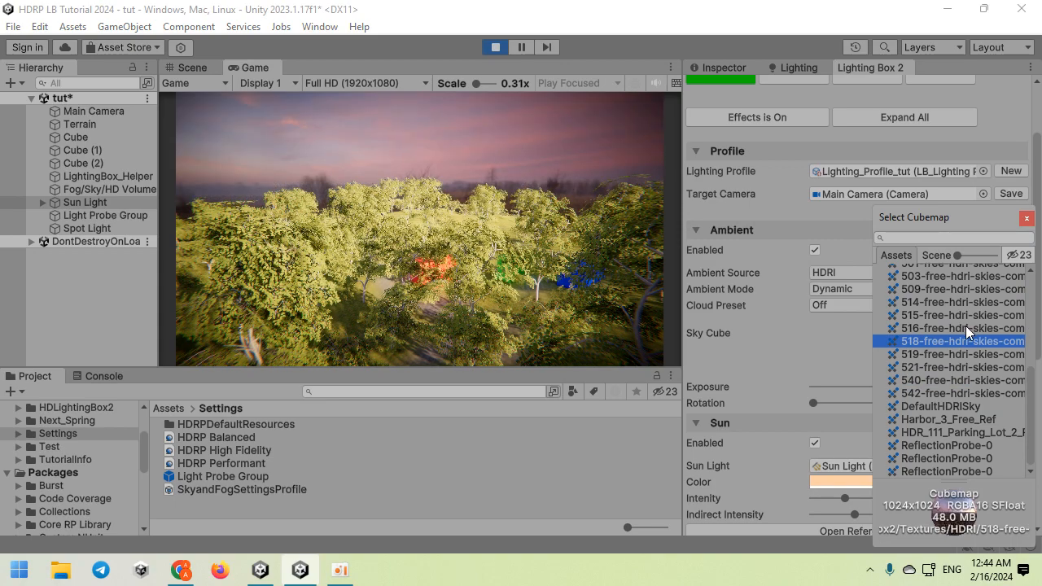
pyautogui.click(920, 315)
# Step: Assign the 446-free-hdri-skies-com cubemap as the Sky Cube and set the ambient exposure to 12.38
pyautogui.scroll(3, 926, 342)
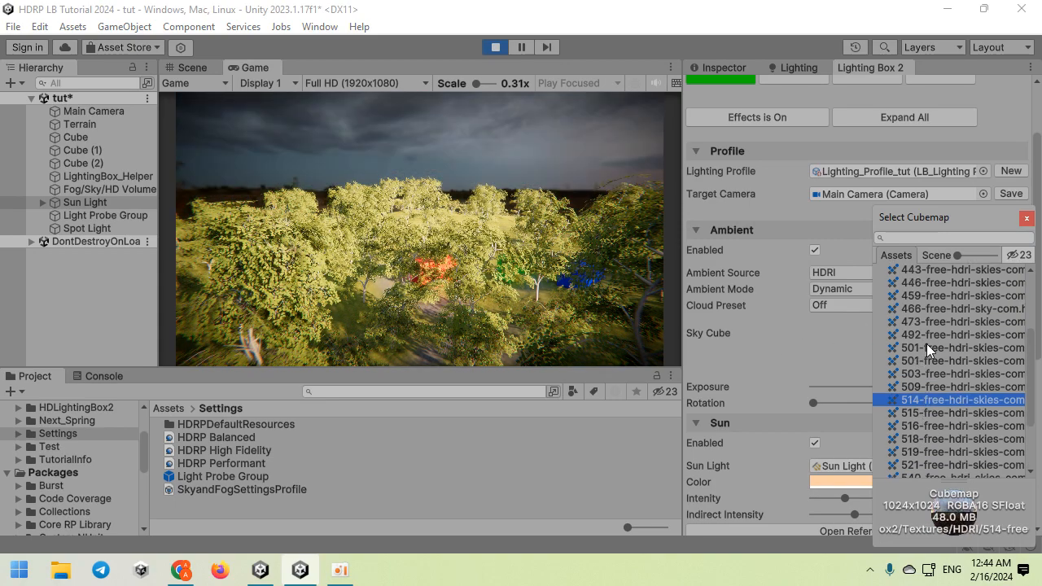
pyautogui.click(934, 321)
pyautogui.click(937, 310)
pyautogui.click(942, 284)
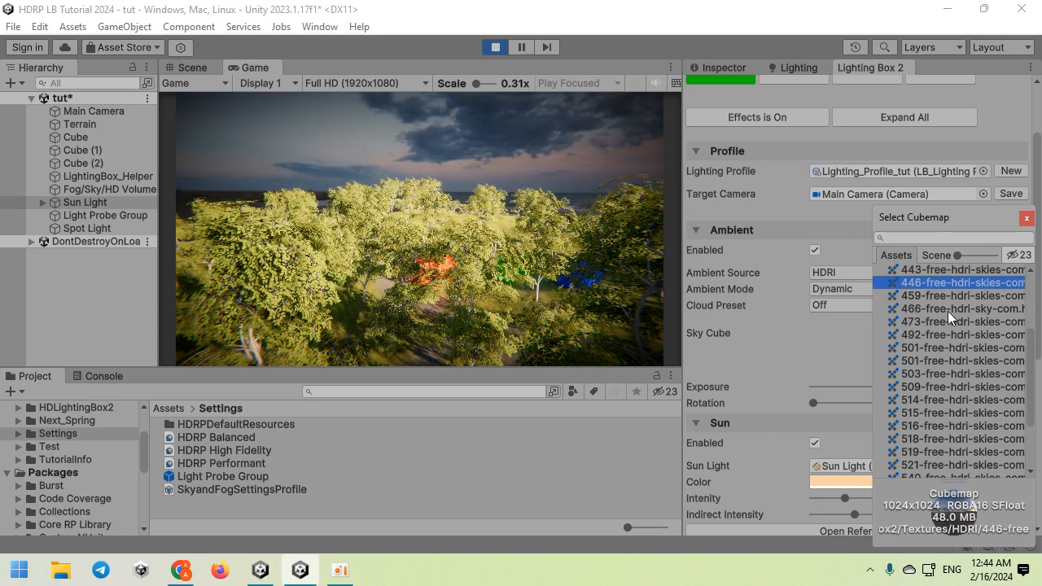
pyautogui.scroll(3, 942, 332)
pyautogui.click(800, 327)
pyautogui.moveTo(931, 384)
pyautogui.mouseDown()
pyautogui.moveTo(915, 385)
pyautogui.moveTo(955, 387)
pyautogui.moveTo(939, 391)
pyautogui.mouseUp()
# Step: Compare more sky cubemaps, assign 519-free-hdri-skies-com as the Sky Cube and set the ambient exposure to 12.79
pyautogui.click(1007, 371)
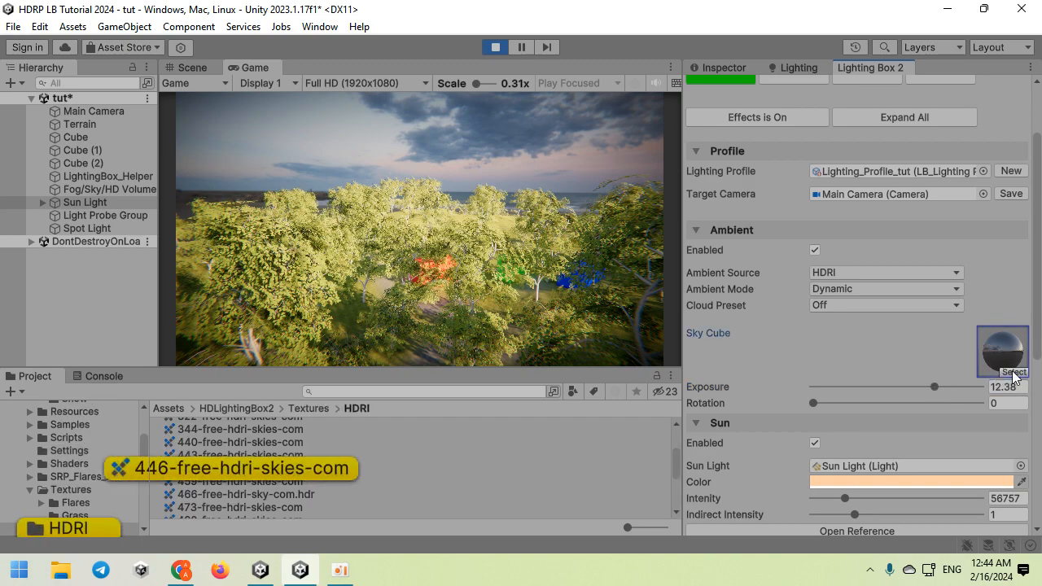
pyautogui.click(957, 320)
pyautogui.scroll(2, 953, 314)
pyautogui.click(952, 339)
pyautogui.click(950, 350)
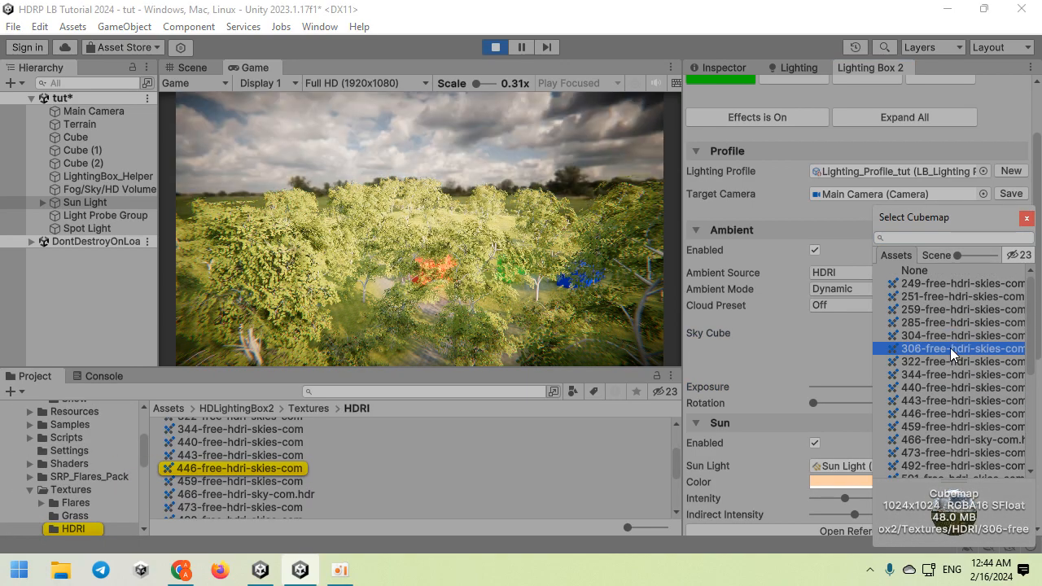
pyautogui.click(960, 322)
pyautogui.scroll(-5, 965, 359)
pyautogui.click(954, 356)
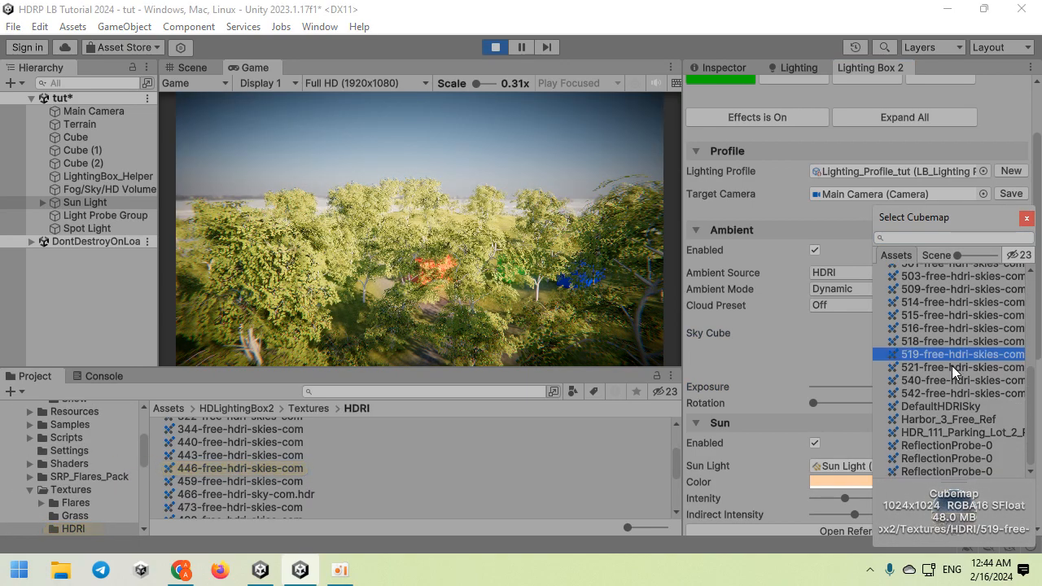
pyautogui.doubleClick(955, 355)
pyautogui.moveTo(934, 388)
pyautogui.mouseDown()
pyautogui.moveTo(923, 391)
pyautogui.moveTo(940, 389)
pyautogui.mouseUp()
pyautogui.scroll(2, 833, 160)
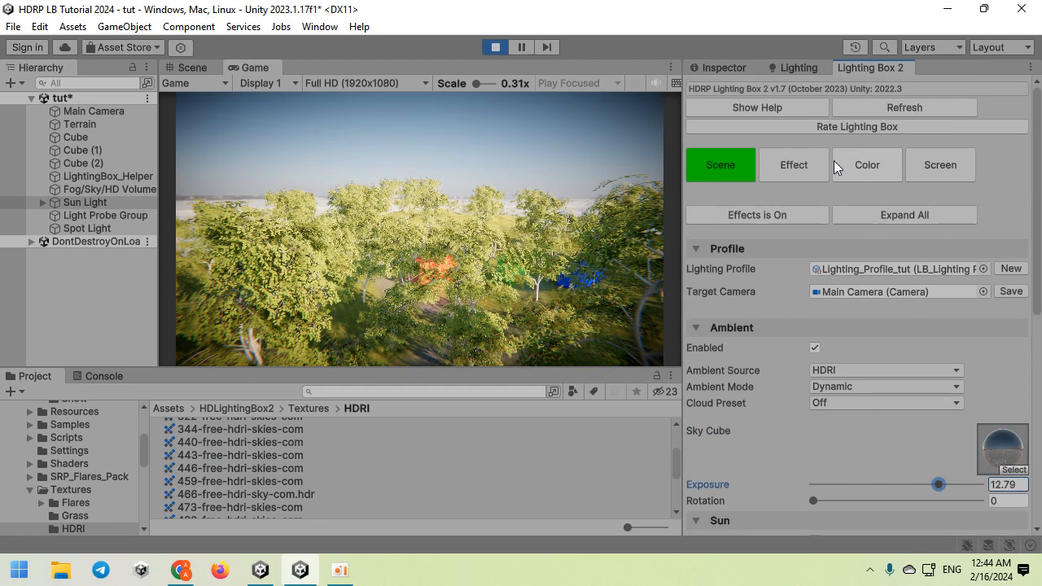
# Step: Set the fixed exposure in Color Grading to 10.5
pyautogui.click(867, 165)
pyautogui.moveTo(940, 323); pyautogui.dragTo(942, 319)
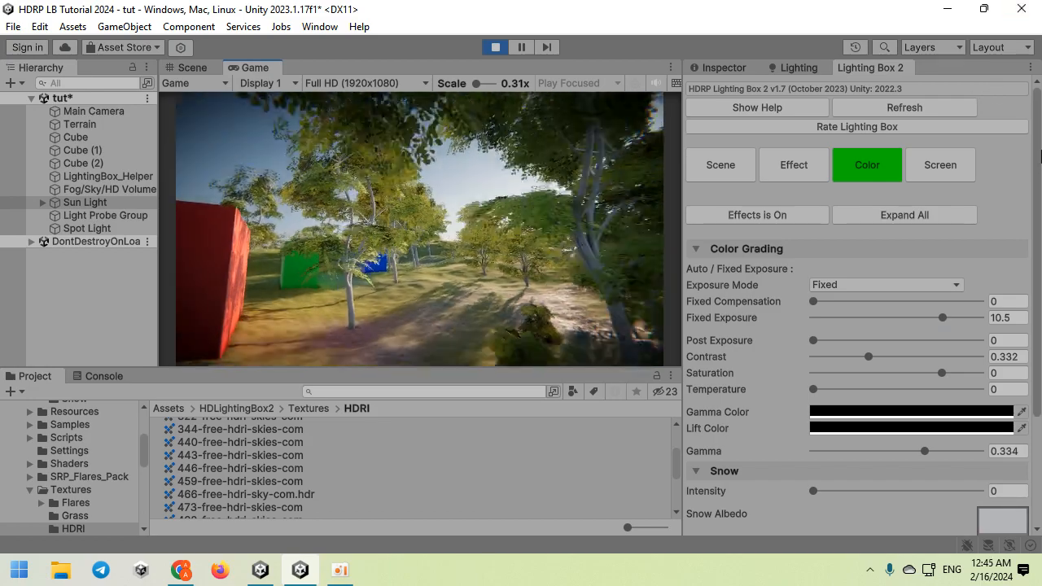
pyautogui.click(341, 570)
# Step: Enable the Fog effect and set its attenuation distance to 267, base height to 14.2 and max height to 408
pyautogui.click(816, 153)
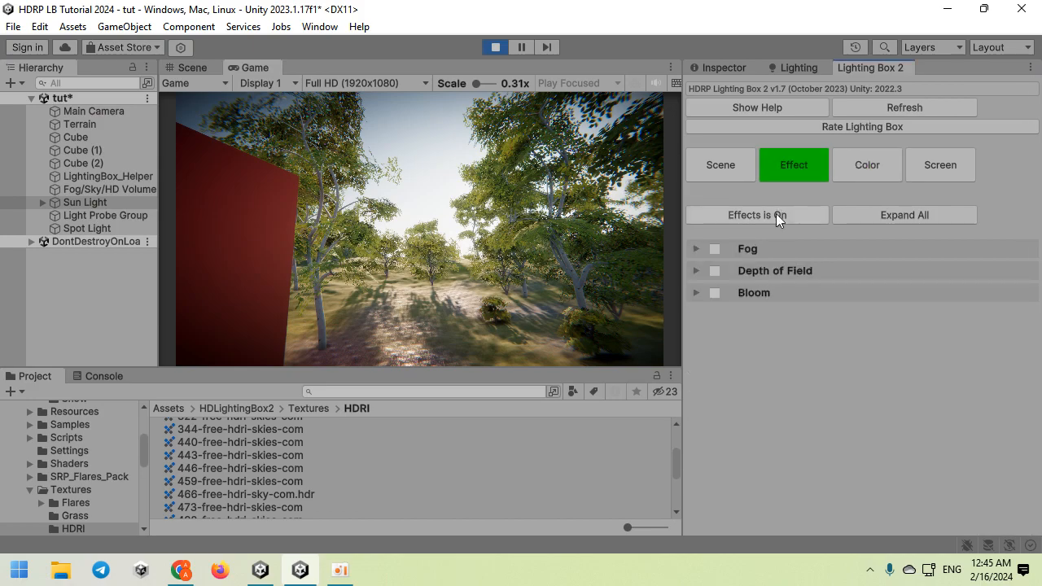
pyautogui.click(750, 249)
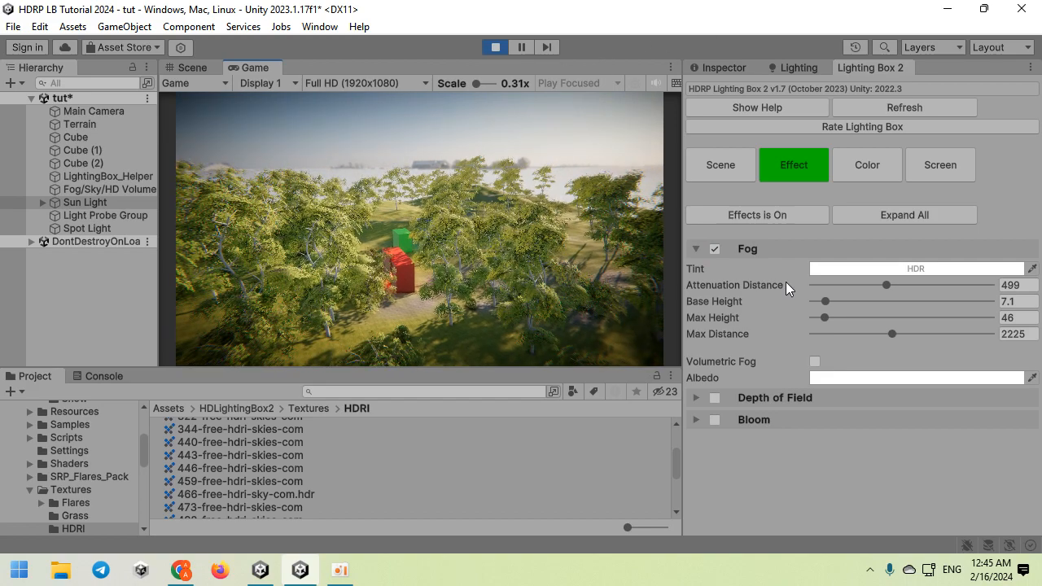
pyautogui.moveTo(829, 316)
pyautogui.mouseDown()
pyautogui.moveTo(993, 325)
pyautogui.moveTo(816, 318)
pyautogui.moveTo(944, 323)
pyautogui.moveTo(823, 300)
pyautogui.moveTo(901, 301)
pyautogui.moveTo(794, 308)
pyautogui.moveTo(985, 311)
pyautogui.moveTo(865, 312)
pyautogui.moveTo(831, 284)
pyautogui.moveTo(898, 285)
pyautogui.moveTo(809, 284)
pyautogui.moveTo(911, 289)
pyautogui.moveTo(841, 286)
pyautogui.moveTo(853, 285)
pyautogui.moveTo(765, 306)
pyautogui.moveTo(857, 303)
pyautogui.moveTo(818, 303)
pyautogui.mouseUp()
pyautogui.moveTo(935, 318)
pyautogui.mouseDown()
pyautogui.moveTo(797, 306)
pyautogui.moveTo(916, 318)
pyautogui.mouseUp()
pyautogui.moveTo(818, 301)
pyautogui.mouseDown()
pyautogui.moveTo(876, 301)
pyautogui.moveTo(822, 301)
pyautogui.mouseUp()
pyautogui.click(833, 270)
pyautogui.moveTo(892, 232)
pyautogui.mouseDown()
pyautogui.moveTo(934, 212)
pyautogui.moveTo(903, 193)
pyautogui.moveTo(914, 193)
pyautogui.mouseUp()
pyautogui.click(851, 297)
pyautogui.click(587, 226)
pyautogui.click(828, 283)
pyautogui.moveTo(828, 280); pyautogui.dragTo(851, 281)
pyautogui.click(844, 271)
pyautogui.moveTo(902, 220); pyautogui.dragTo(888, 210)
pyautogui.click(783, 277)
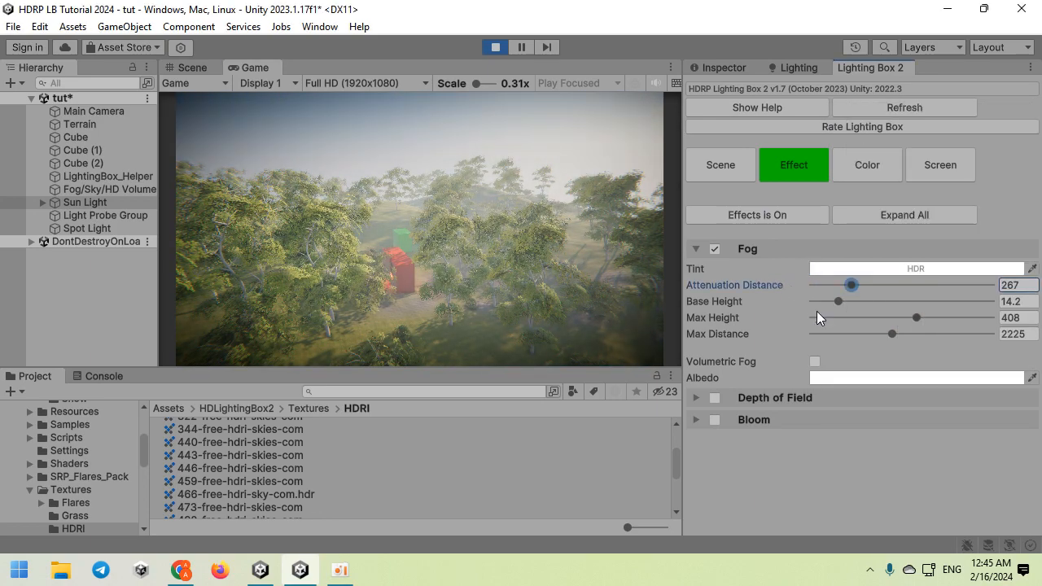
# Step: Enable Volumetric Fog and raise the Sun Light's volumetric multiplier to 7.13
pyautogui.click(814, 360)
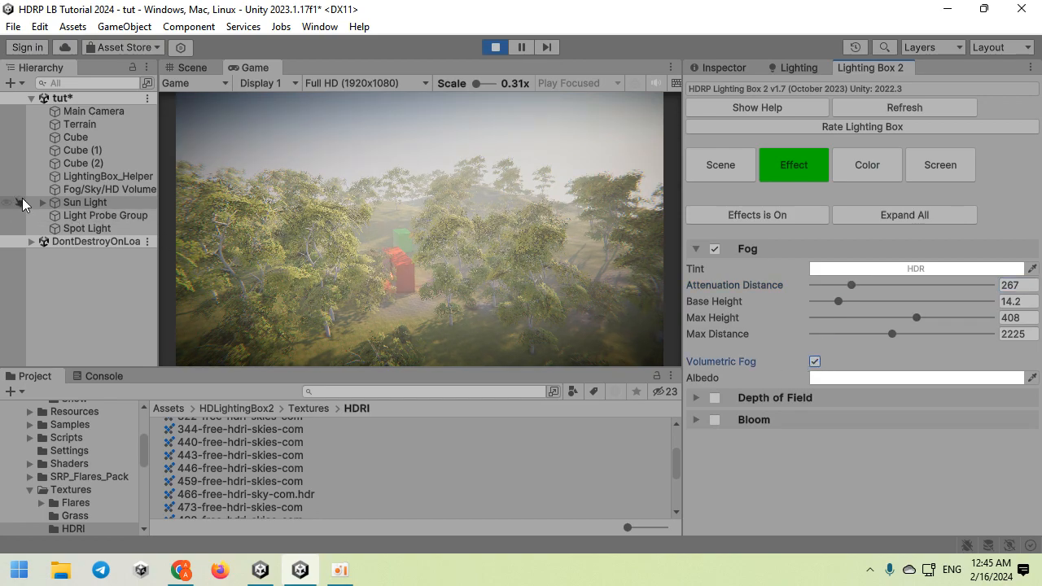
pyautogui.click(83, 204)
pyautogui.click(723, 67)
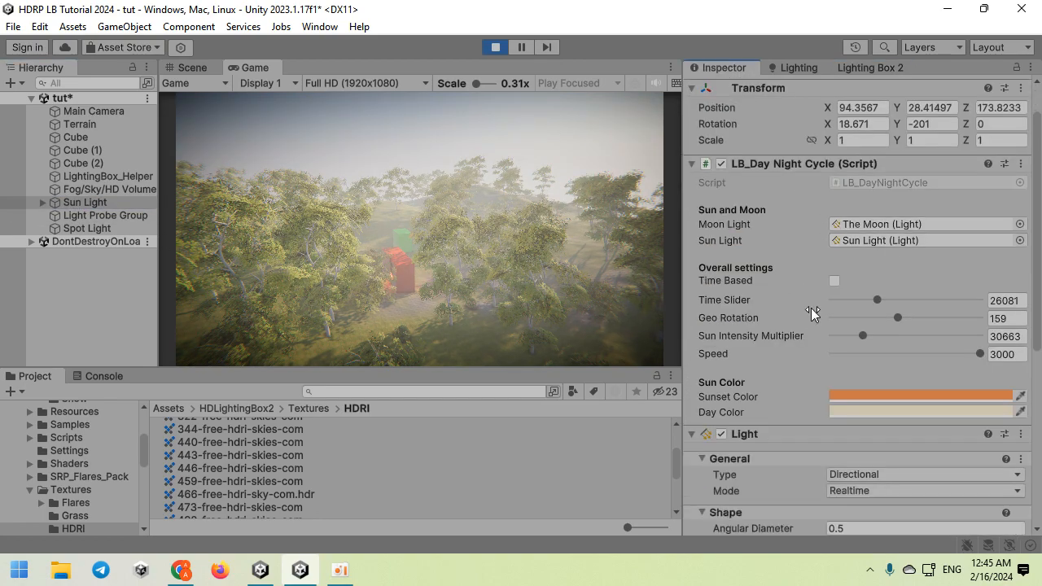
pyautogui.scroll(-10, 813, 298)
pyautogui.moveTo(848, 419); pyautogui.dragTo(867, 422)
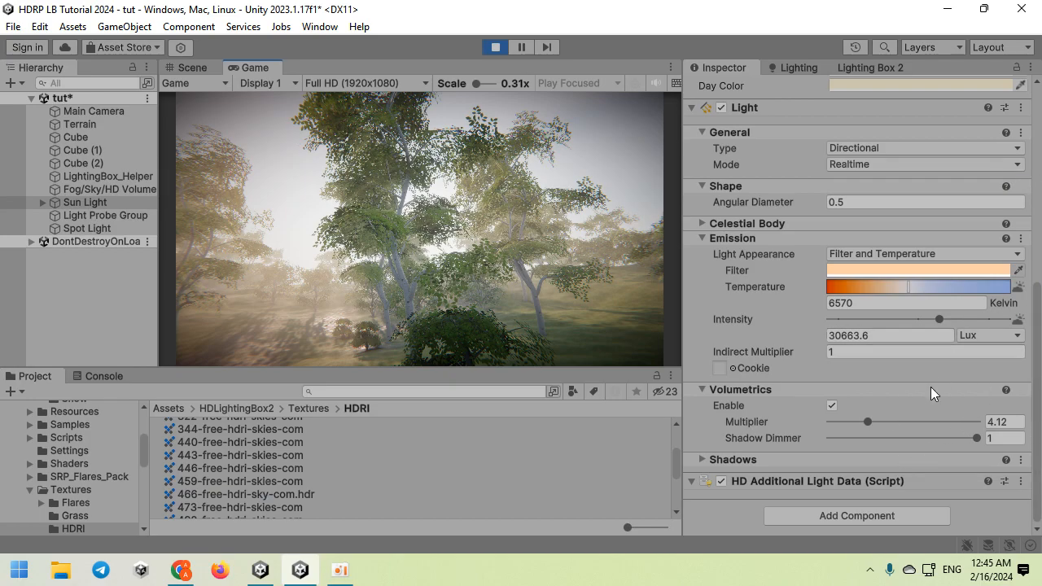
pyautogui.moveTo(895, 422)
pyautogui.mouseDown()
pyautogui.moveTo(937, 422)
pyautogui.moveTo(895, 422)
pyautogui.mouseUp()
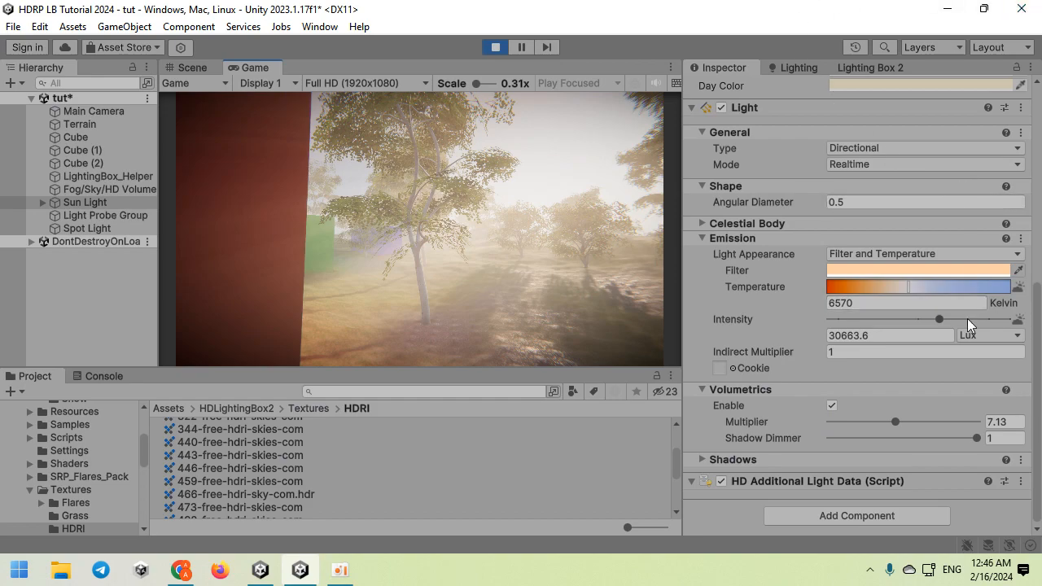
# Step: Set the fog's attenuation distance to 676 and its base height to 0
pyautogui.click(840, 67)
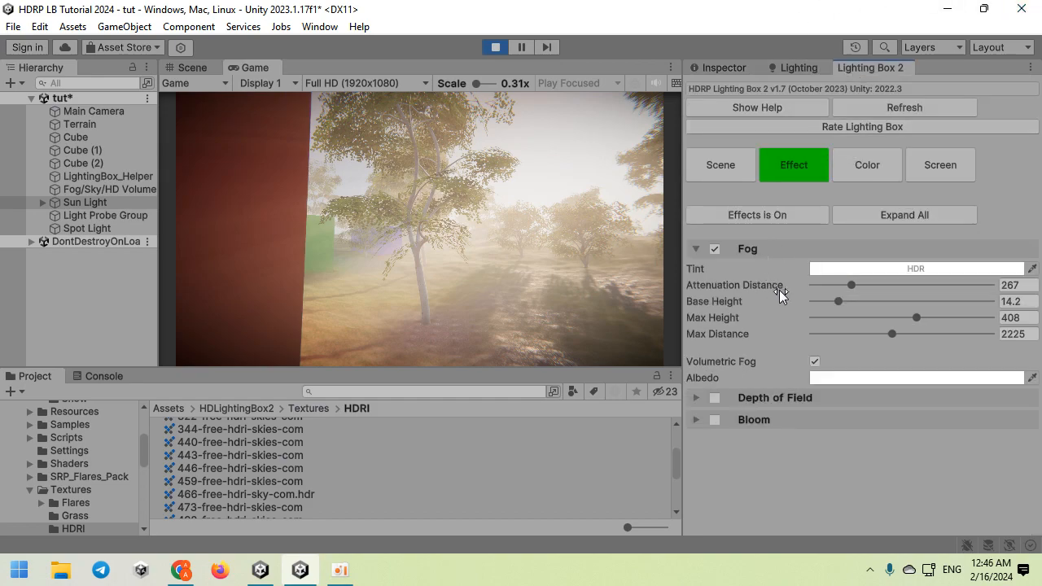
pyautogui.moveTo(848, 285); pyautogui.dragTo(910, 271)
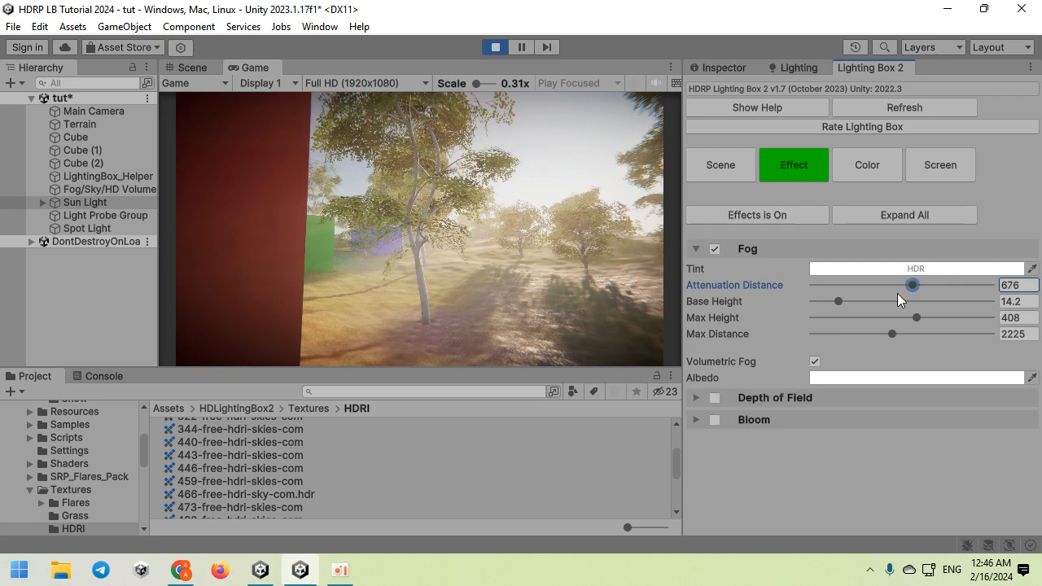
pyautogui.moveTo(839, 301); pyautogui.dragTo(814, 294)
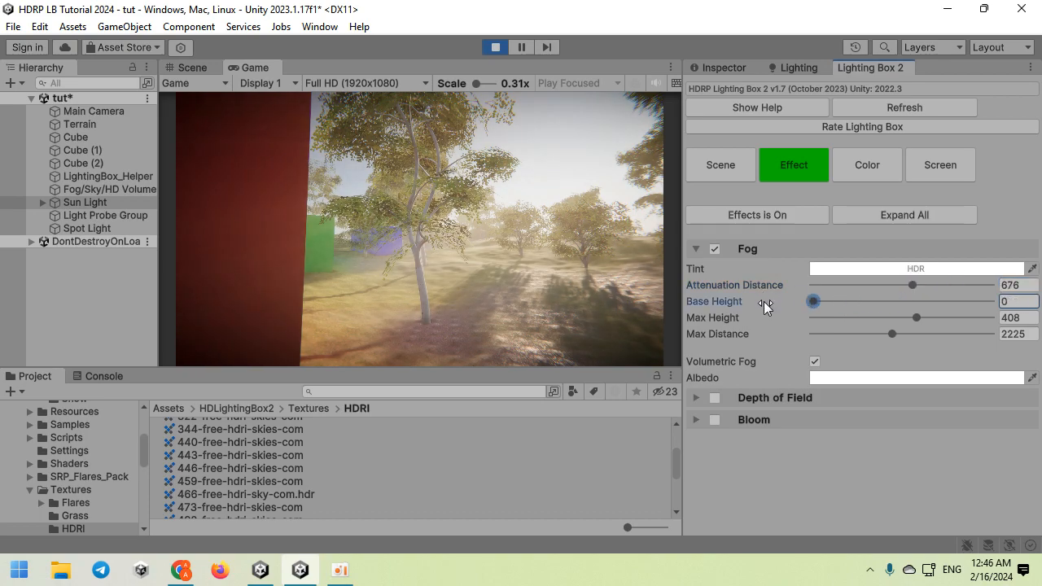
# Step: Test Depth of Field with a focus distance of 5.9, then turn the effect off
pyautogui.click(714, 398)
pyautogui.moveTo(843, 433)
pyautogui.mouseDown()
pyautogui.moveTo(958, 420)
pyautogui.moveTo(831, 434)
pyautogui.mouseUp()
pyautogui.click(714, 398)
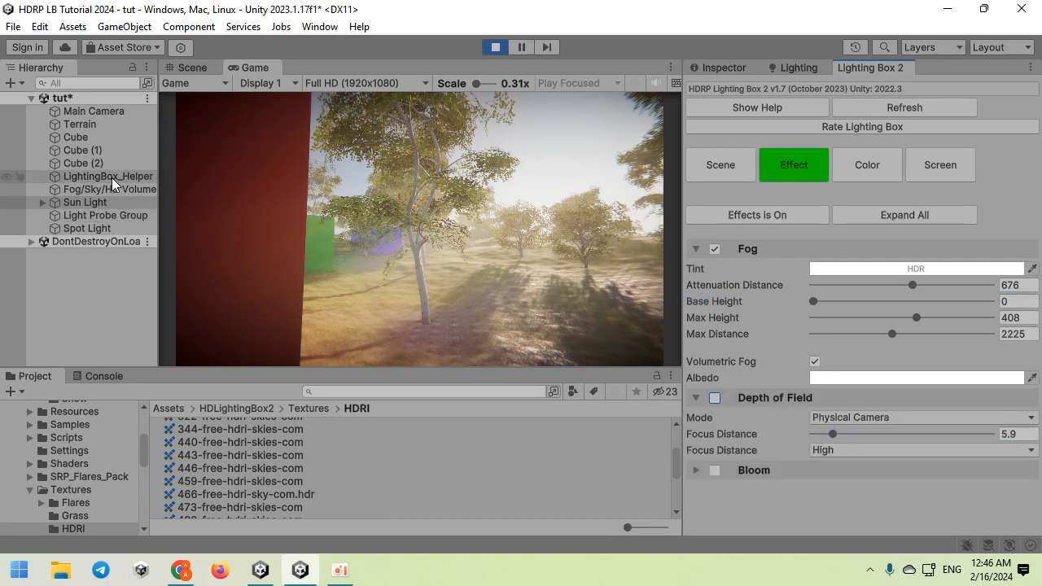
# Step: Show the Main Camera's rendering settings and set its field of view to 45
pyautogui.click(114, 112)
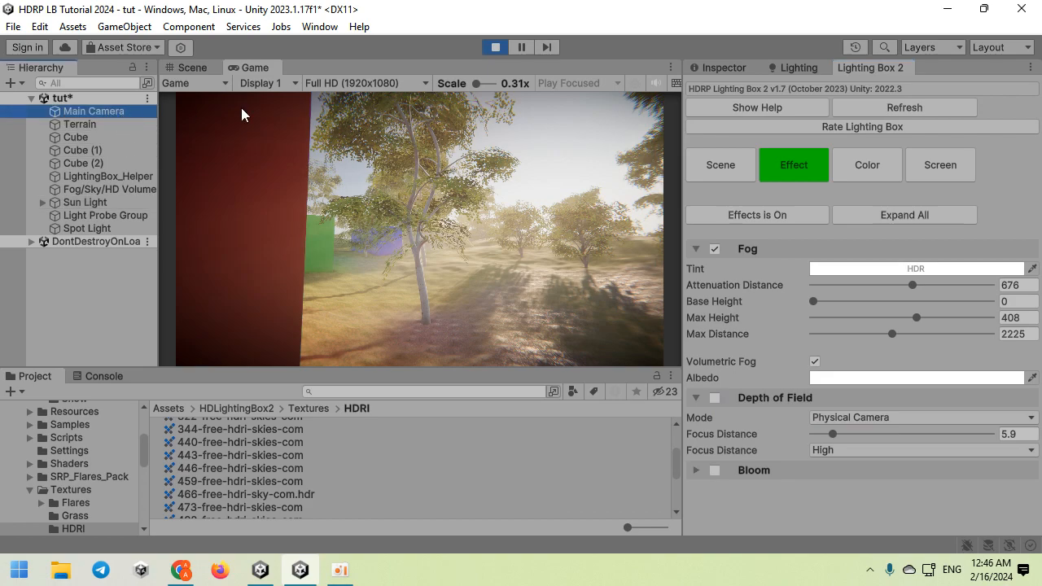
pyautogui.click(746, 72)
pyautogui.scroll(3, 806, 275)
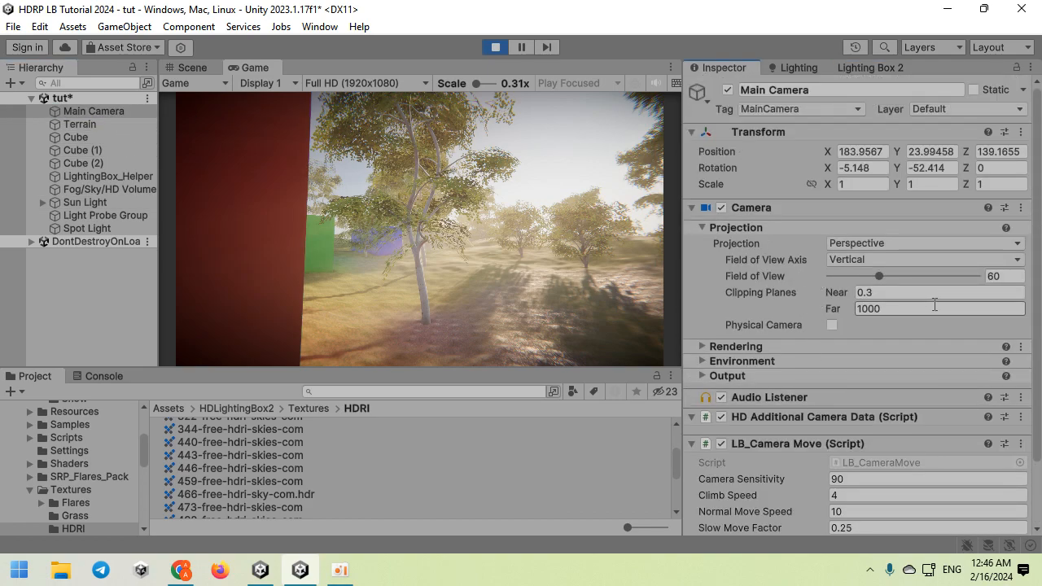
pyautogui.click(781, 348)
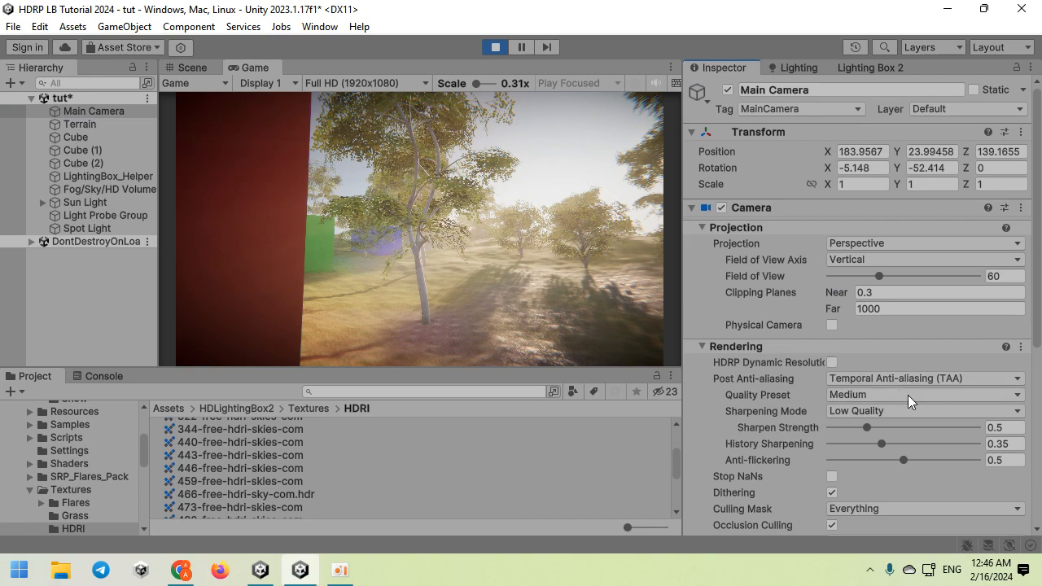
pyautogui.click(1011, 276)
pyautogui.write('.45')
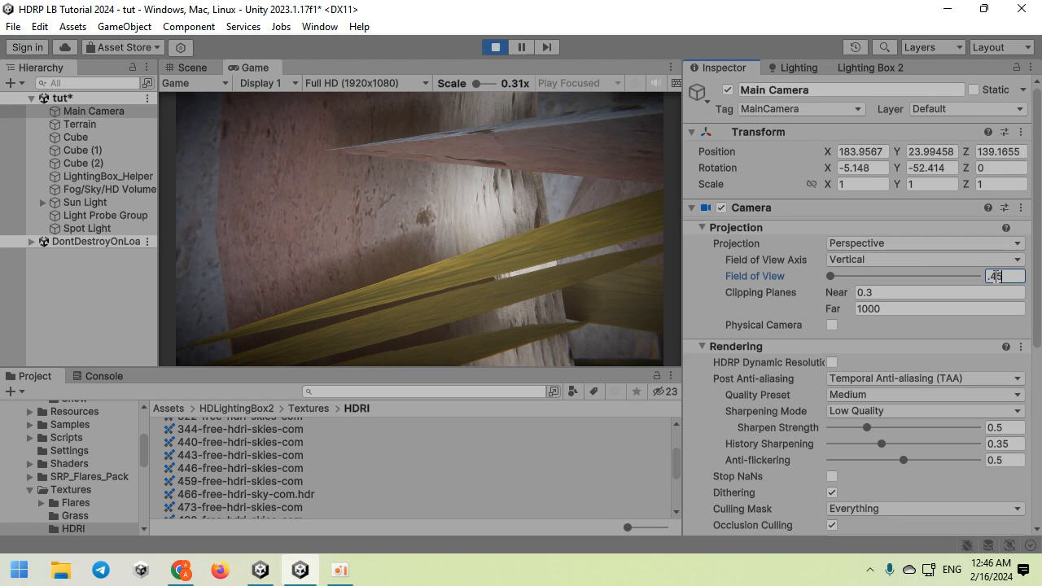
pyautogui.press('BackSpace')
pyautogui.press('BackSpace')
pyautogui.press('BackSpace')
pyautogui.write('45')
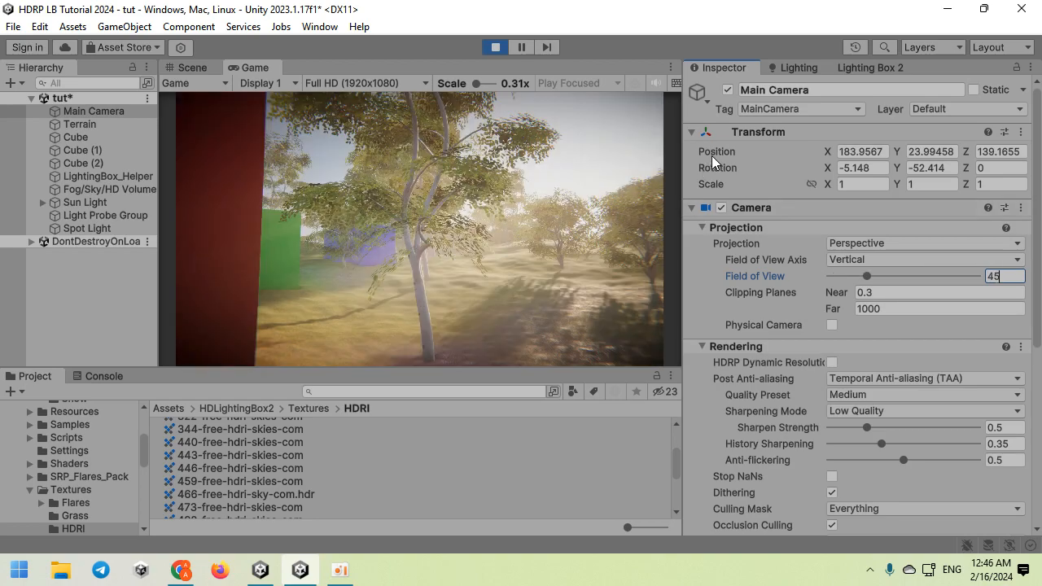
# Step: Enable Motion Blur and inspect the foggy scene in the maximized Game view before restoring the layout
pyautogui.click(871, 67)
pyautogui.click(787, 103)
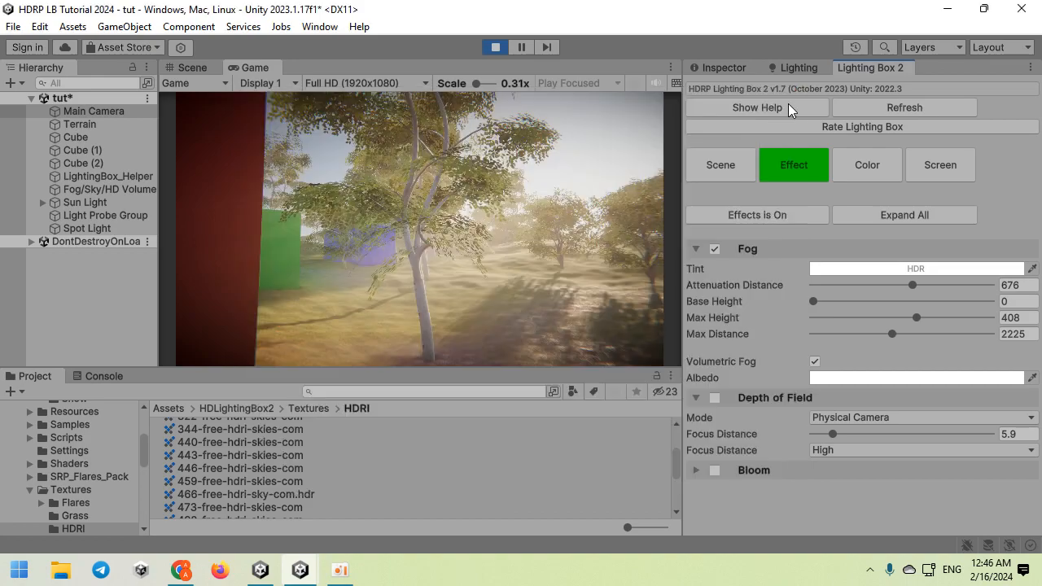
pyautogui.click(913, 167)
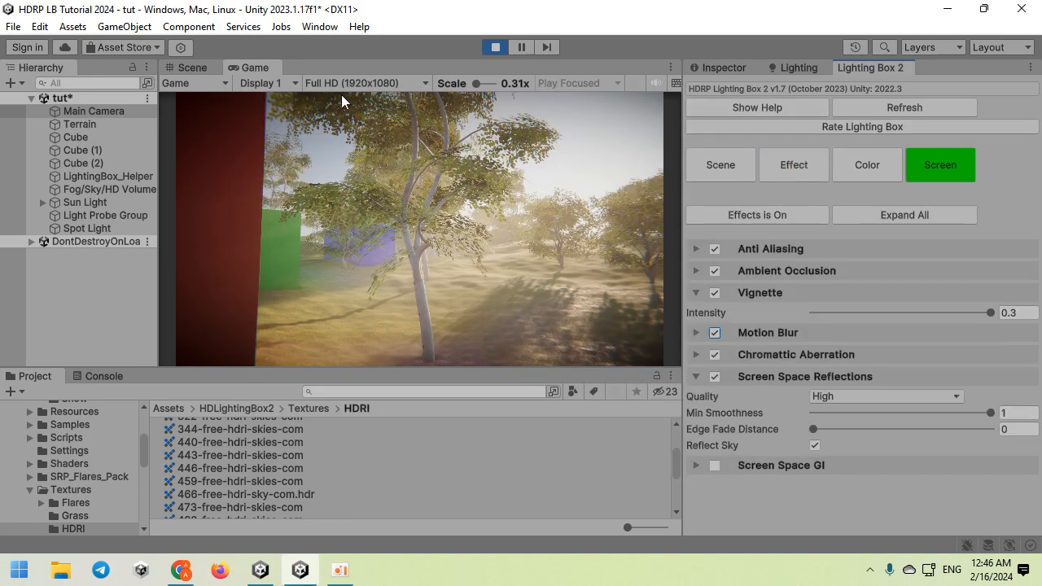
pyautogui.doubleClick(271, 67)
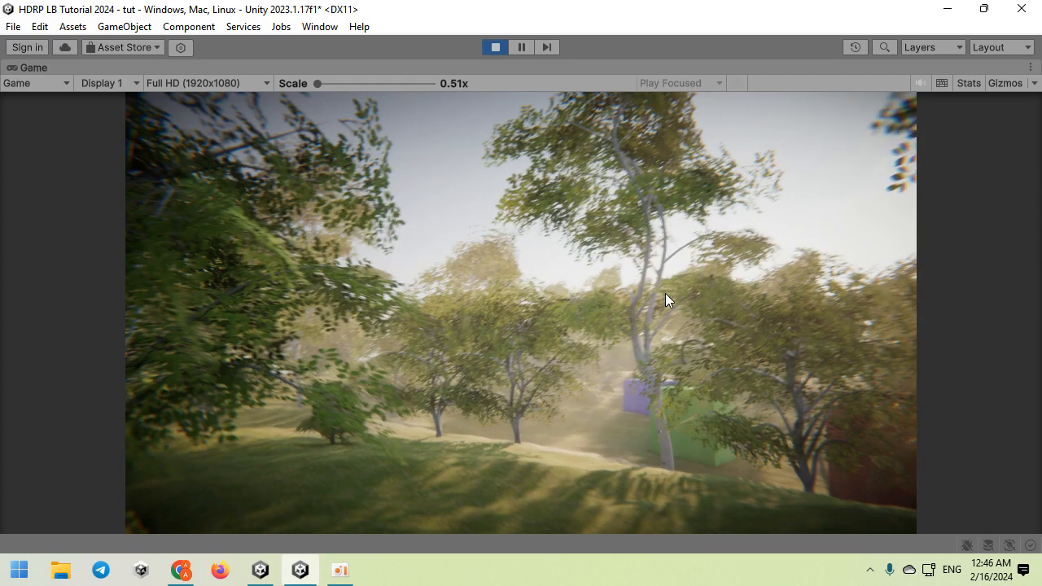
pyautogui.doubleClick(537, 69)
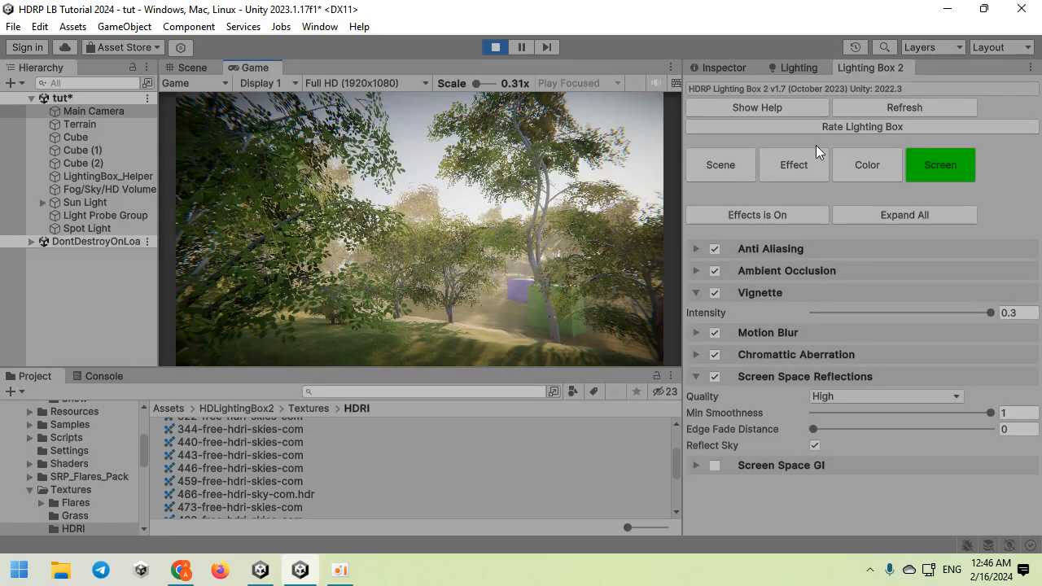
# Step: Raise the Color Grading contrast to 0.522
pyautogui.click(874, 165)
pyautogui.moveTo(870, 356); pyautogui.dragTo(900, 357)
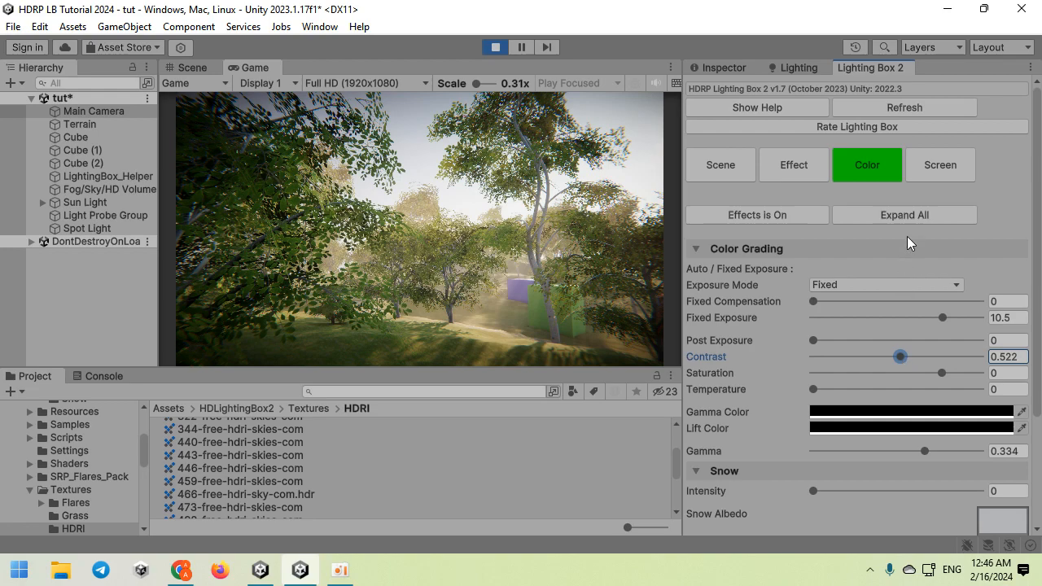
pyautogui.click(928, 170)
# Step: Enable Depth of Field in Physical Camera mode at High quality and set the focus distance to 2.5
pyautogui.click(802, 168)
pyautogui.click(716, 398)
pyautogui.click(822, 417)
pyautogui.click(853, 450)
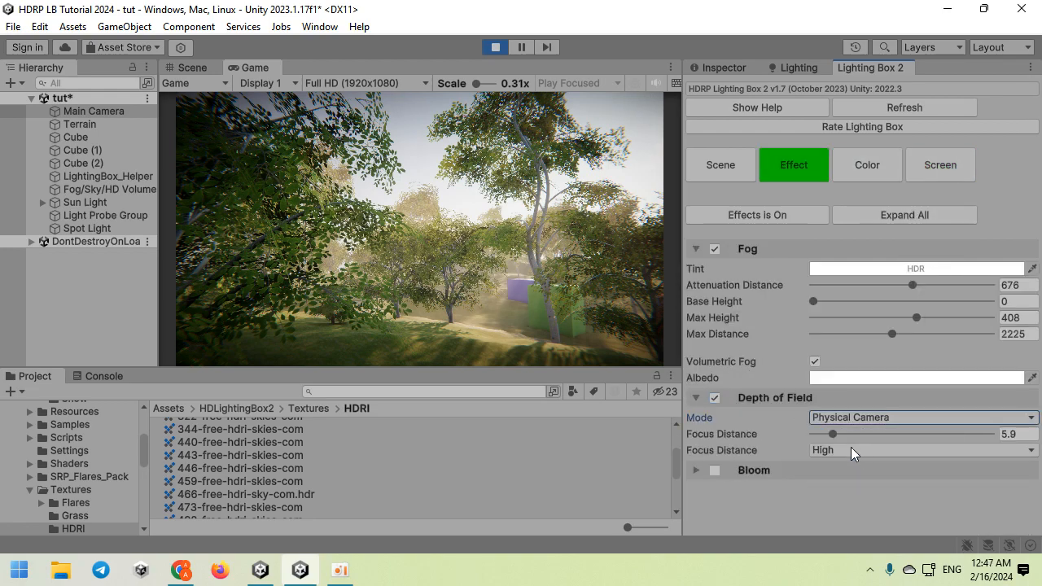
pyautogui.moveTo(851, 434); pyautogui.dragTo(690, 410)
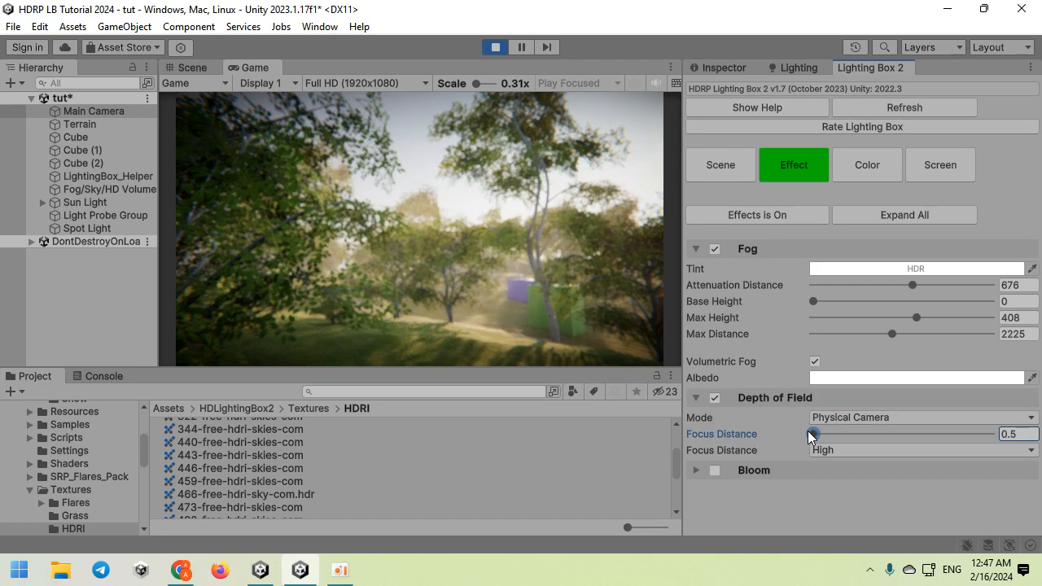
pyautogui.moveTo(812, 434); pyautogui.dragTo(820, 433)
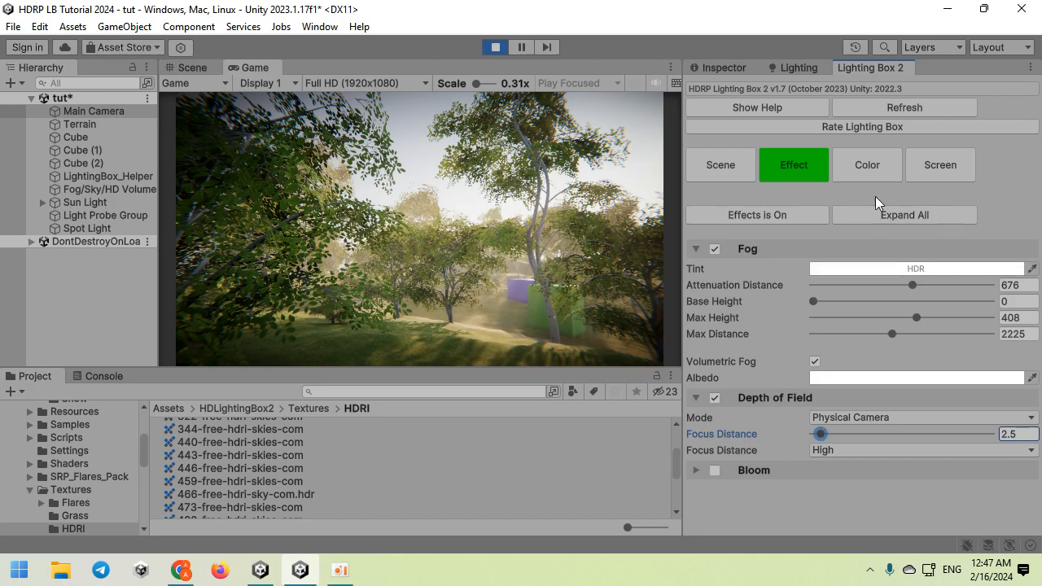
# Step: Set the fixed exposure to 10.6 and look around the scene in the maximized Game view
pyautogui.click(867, 167)
pyautogui.moveTo(936, 317)
pyautogui.mouseDown()
pyautogui.moveTo(912, 317)
pyautogui.moveTo(943, 316)
pyautogui.mouseUp()
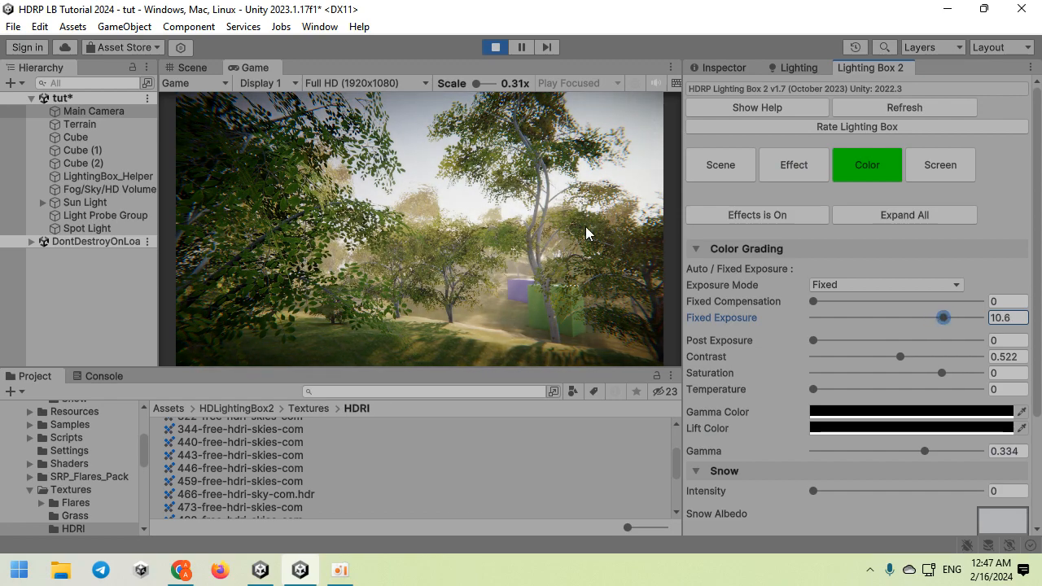
pyautogui.doubleClick(257, 68)
pyautogui.moveTo(542, 242); pyautogui.dragTo(347, 229, button='right')
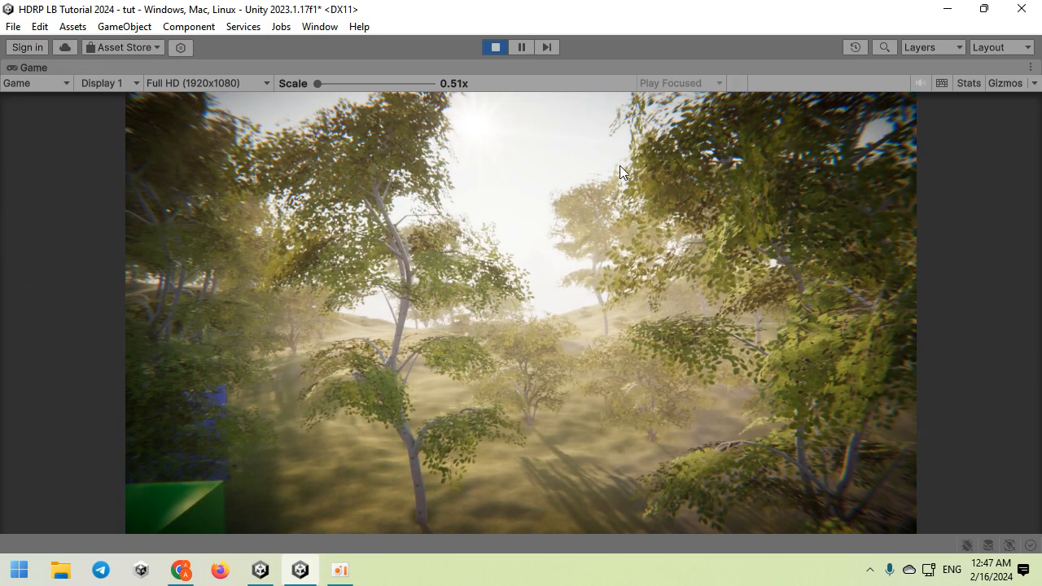
pyautogui.doubleClick(507, 72)
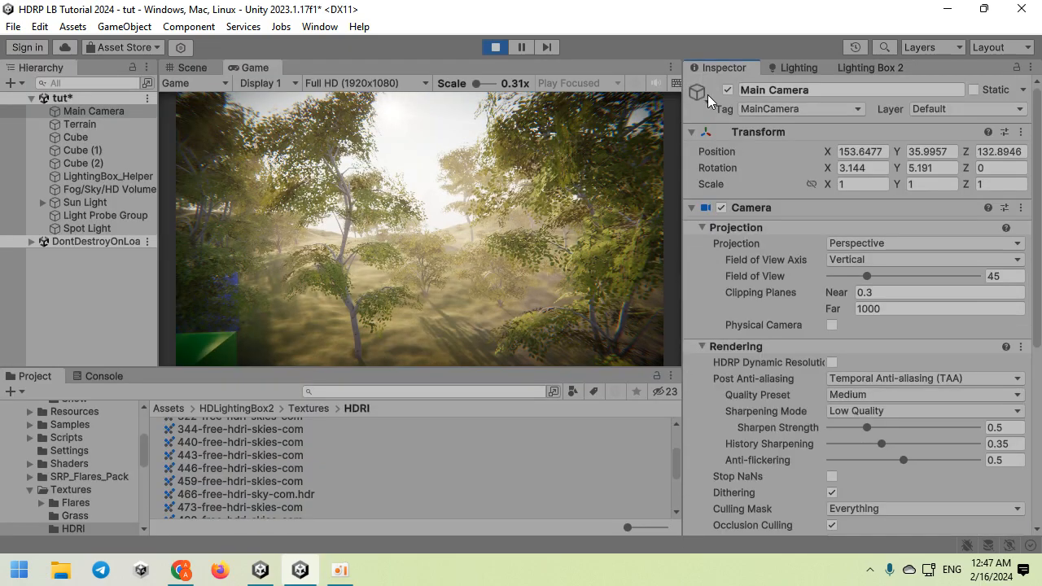
# Step: Try a Main Camera field of view of 30, then return it to 45
pyautogui.write('30')
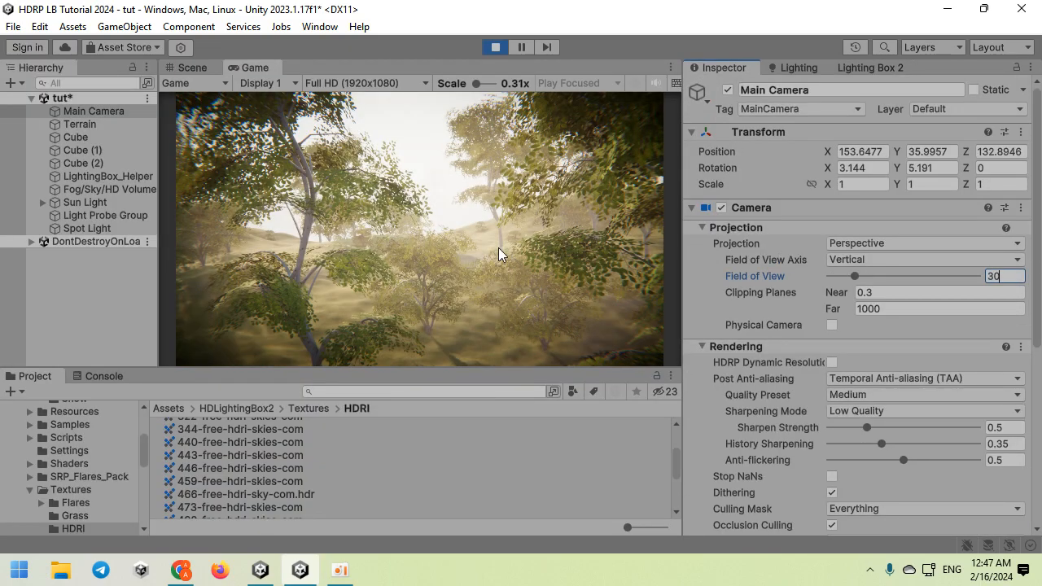
pyautogui.press('Return')
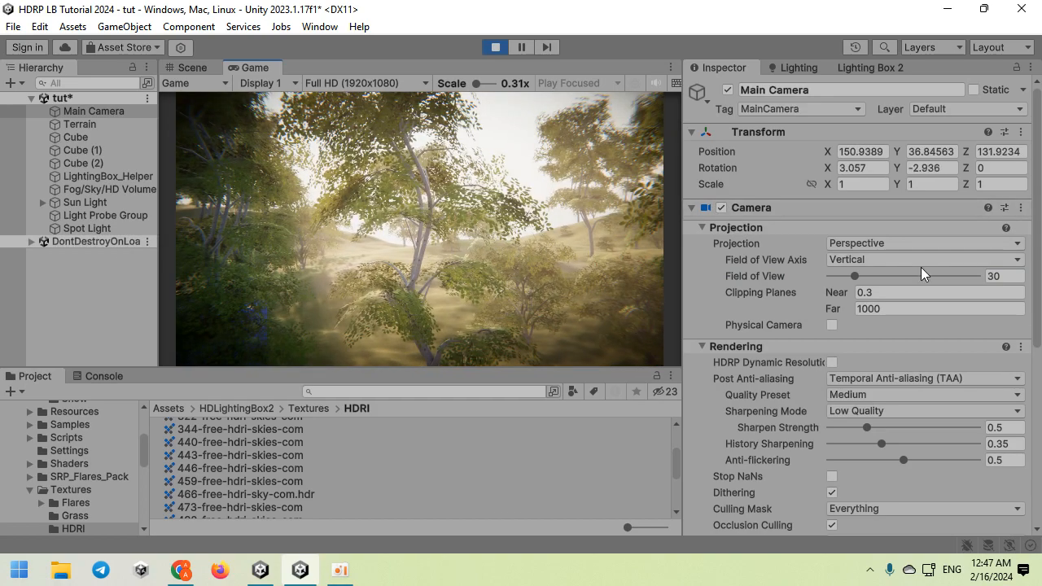
pyautogui.write('45')
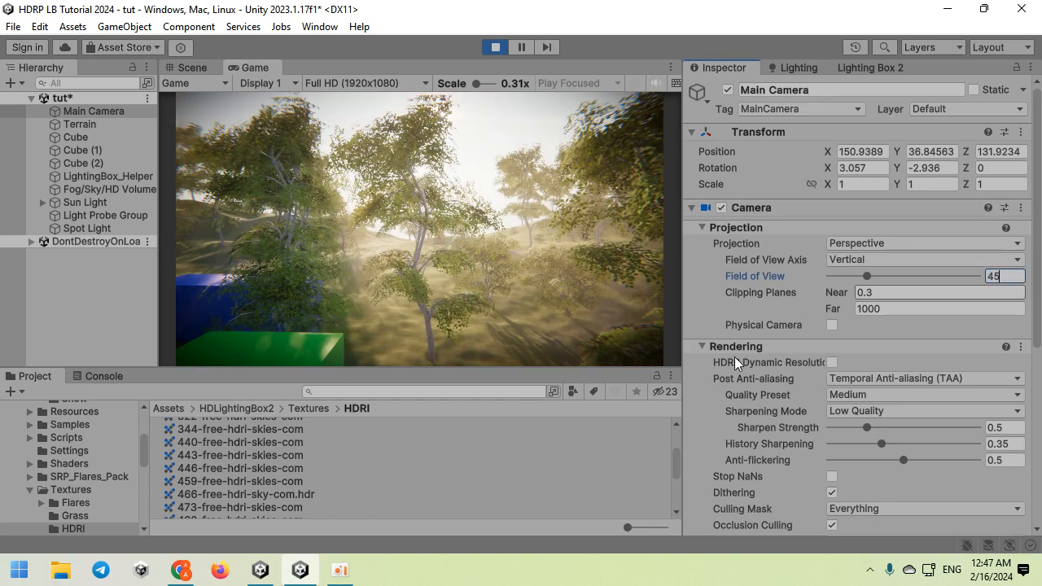